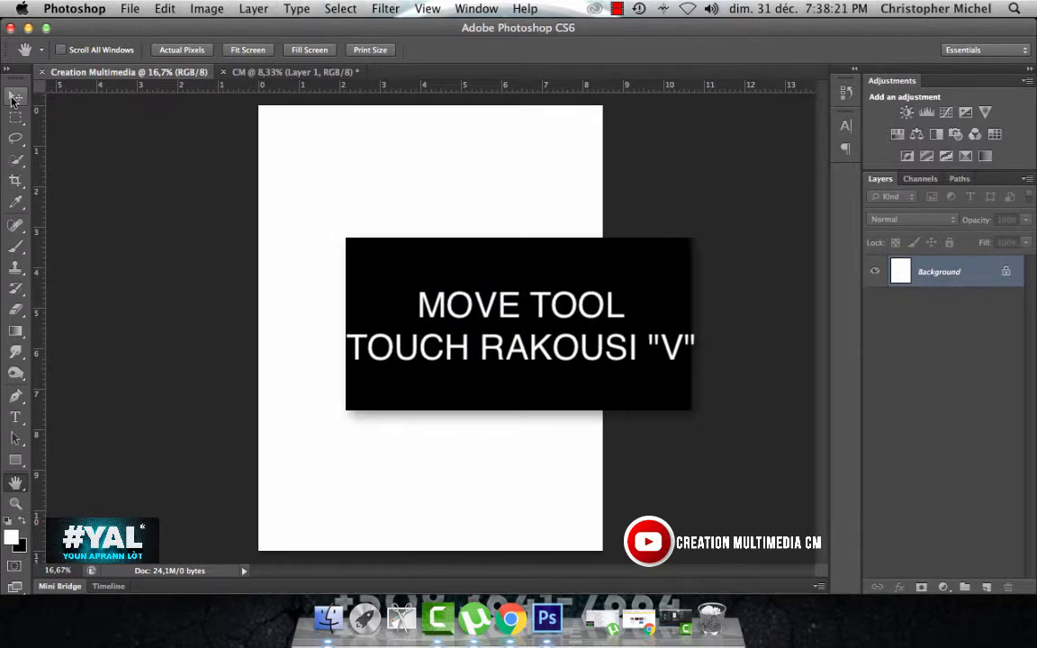
Step: Switch from the Move tool to the Rectangular Marquee and Type tools, returning to the Move tool after each
{"action": "left_click", "coordinate": [12, 96]}
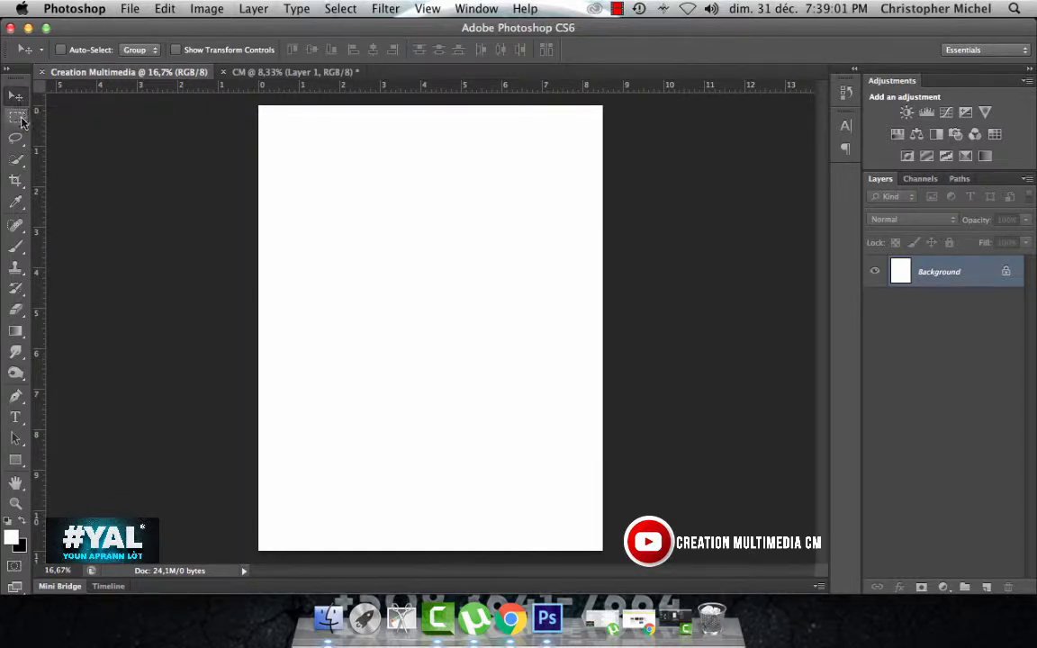
{"action": "left_click", "coordinate": [20, 122]}
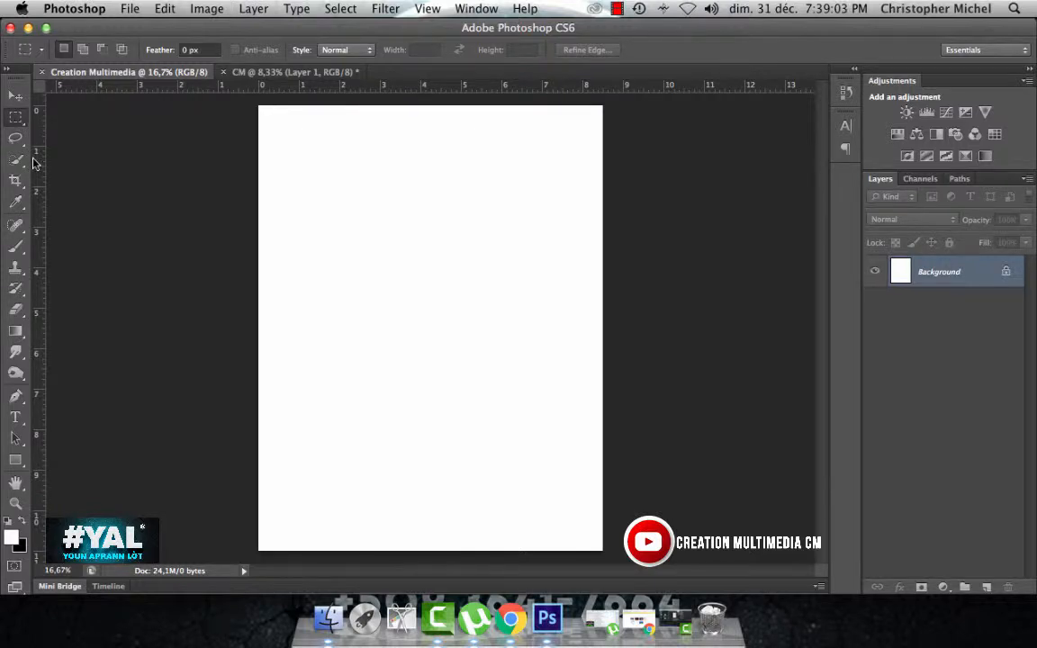
{"action": "key", "text": "v"}
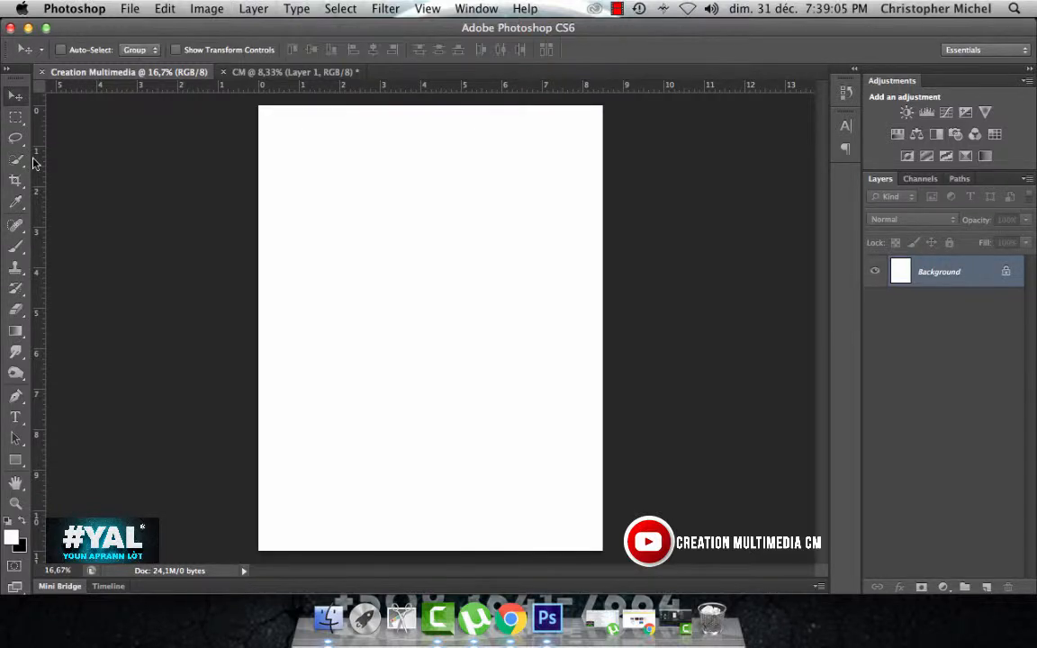
{"action": "left_click", "coordinate": [16, 419]}
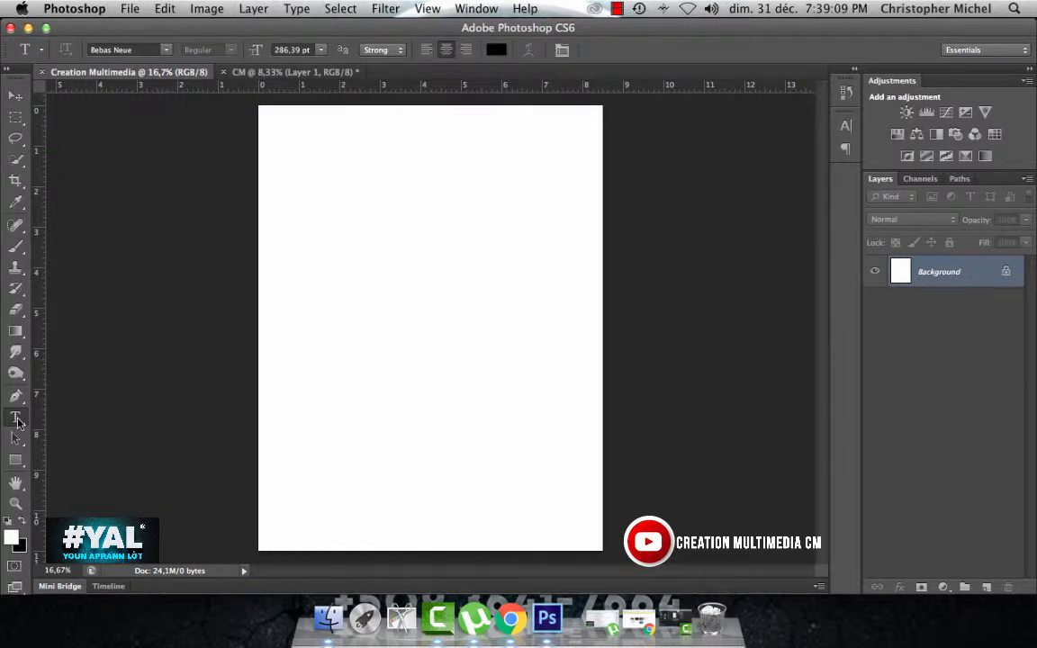
{"action": "key", "text": "v"}
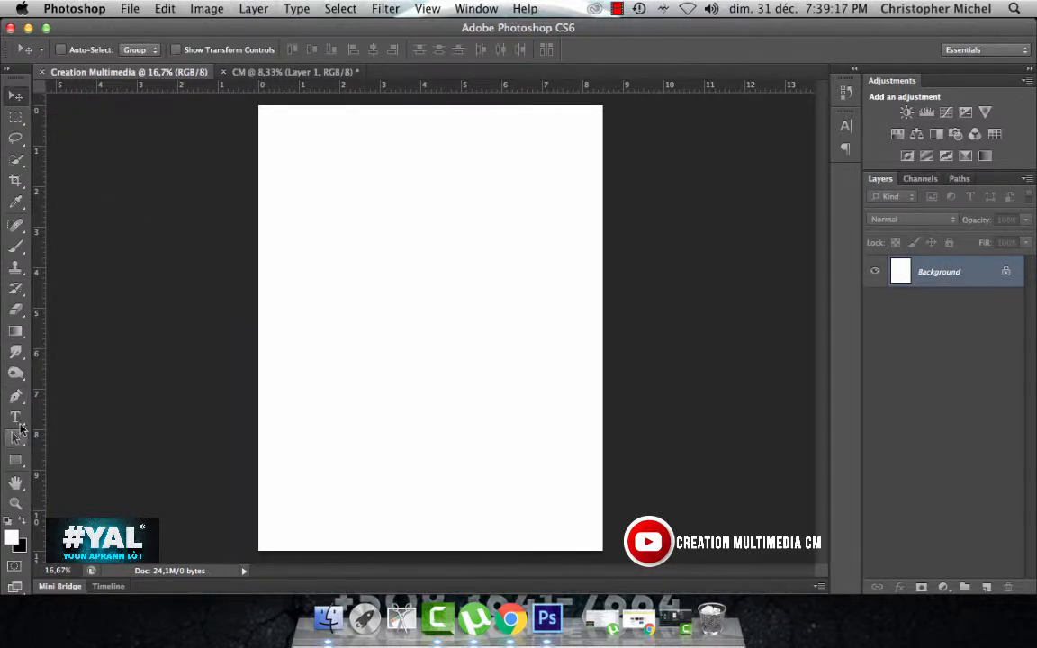
Step: Draw a black rectangle about 1212 × 1086 px and reposition it in the upper half of the page
{"action": "left_click", "coordinate": [15, 456]}
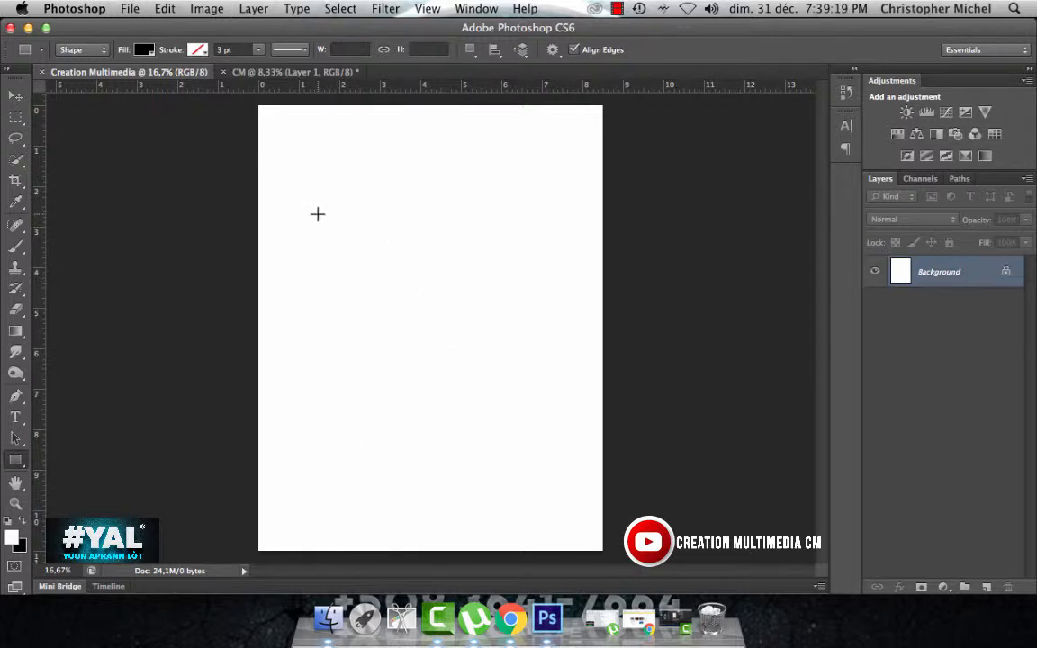
{"action": "left_click_drag", "start_coordinate": [318, 214], "coordinate": [482, 360]}
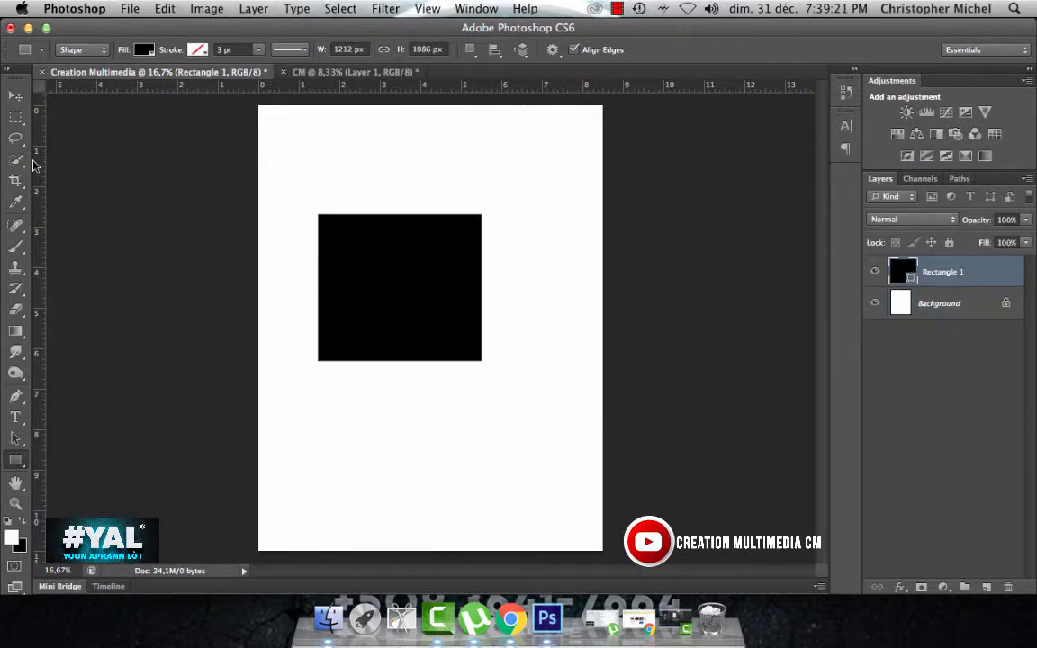
{"action": "left_click", "coordinate": [16, 96]}
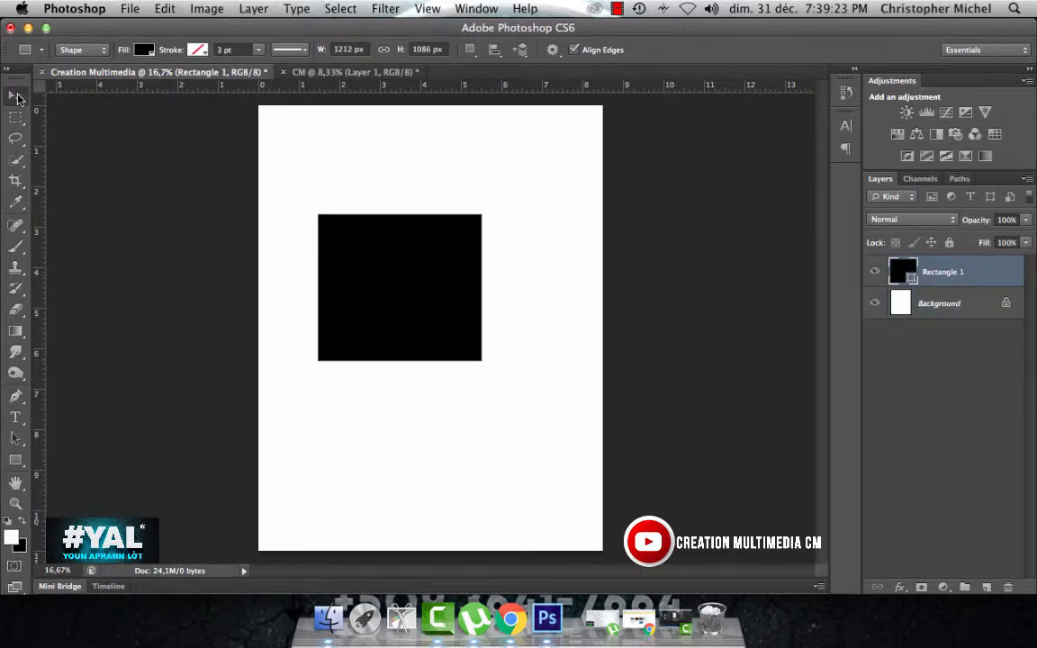
{"action": "left_click_drag", "start_coordinate": [357, 263], "coordinate": [329, 298]}
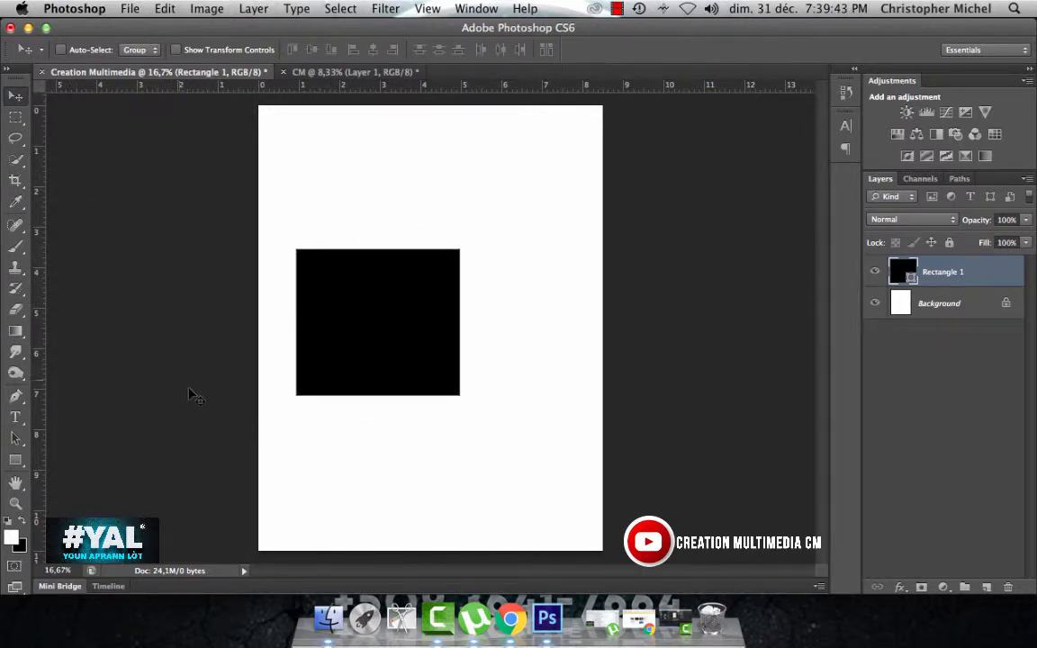
{"action": "left_click_drag", "start_coordinate": [336, 295], "coordinate": [389, 258]}
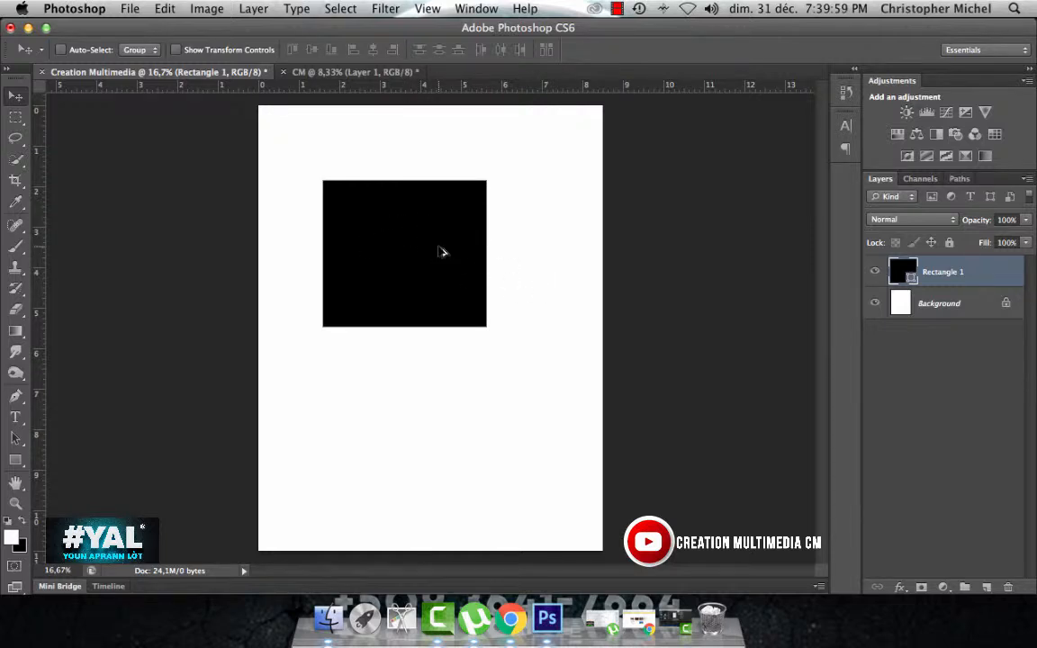
Step: Duplicate the black rectangle twice, placing one copy below it and another beside it, partly beyond the page edge
{"action": "left_click_drag", "start_coordinate": [440, 252], "coordinate": [522, 423]}
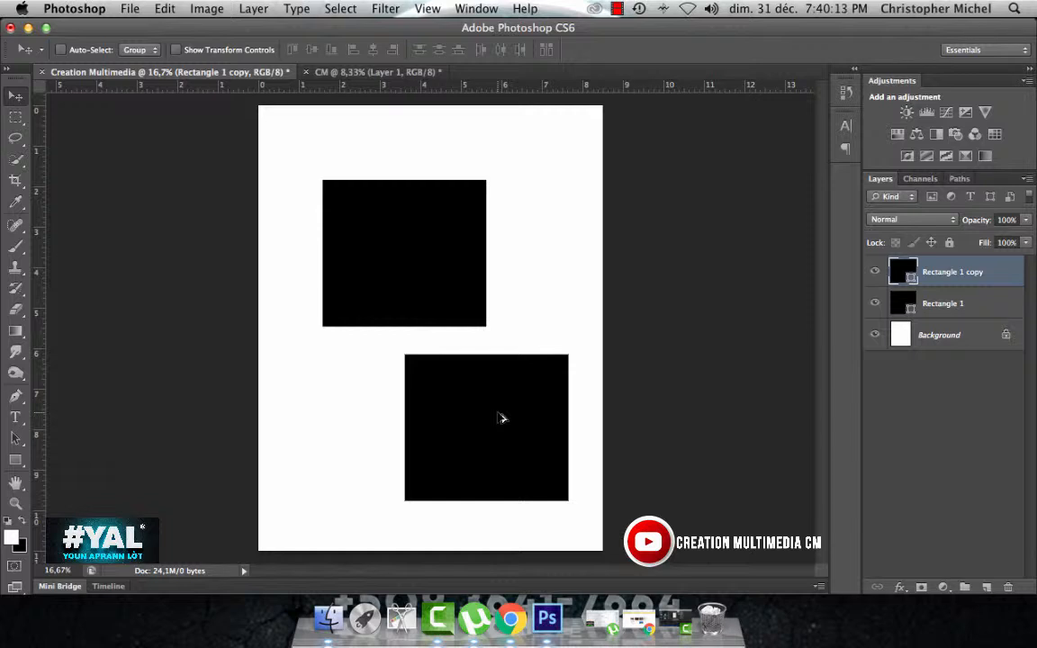
{"action": "left_click_drag", "start_coordinate": [499, 417], "coordinate": [598, 251]}
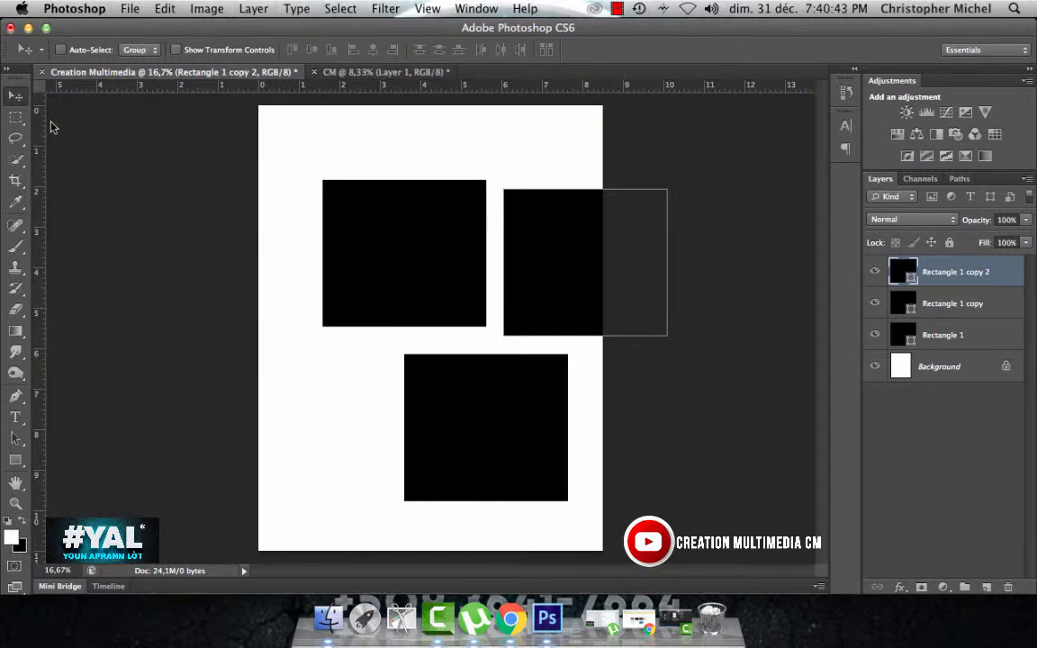
Step: Examine the variants available for the marquee selection tool
{"action": "left_click", "coordinate": [16, 115]}
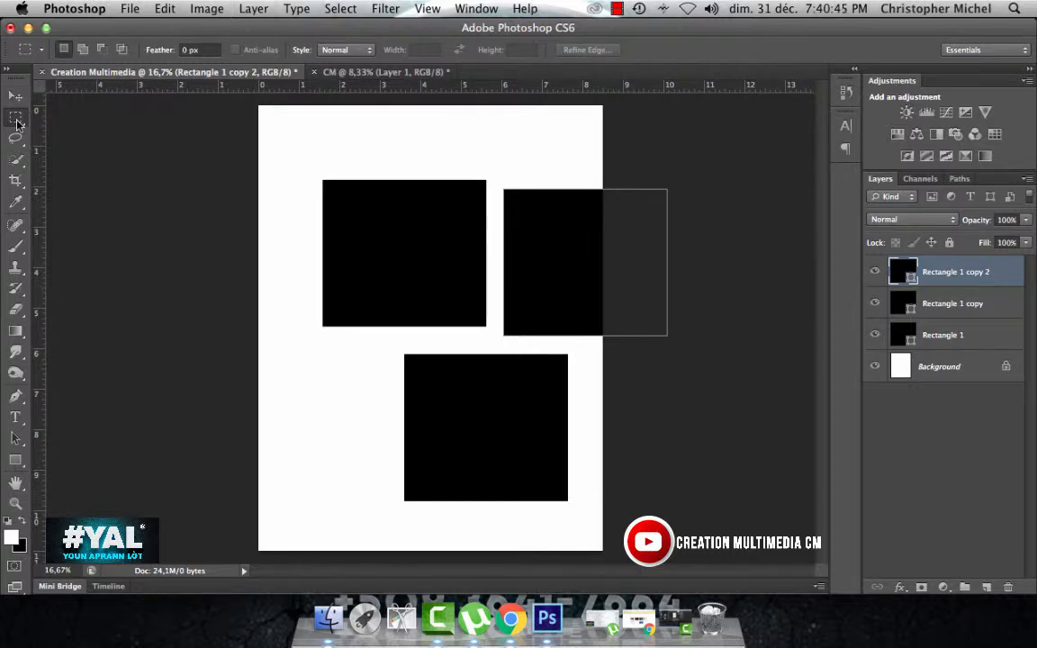
{"action": "left_click", "coordinate": [16, 118]}
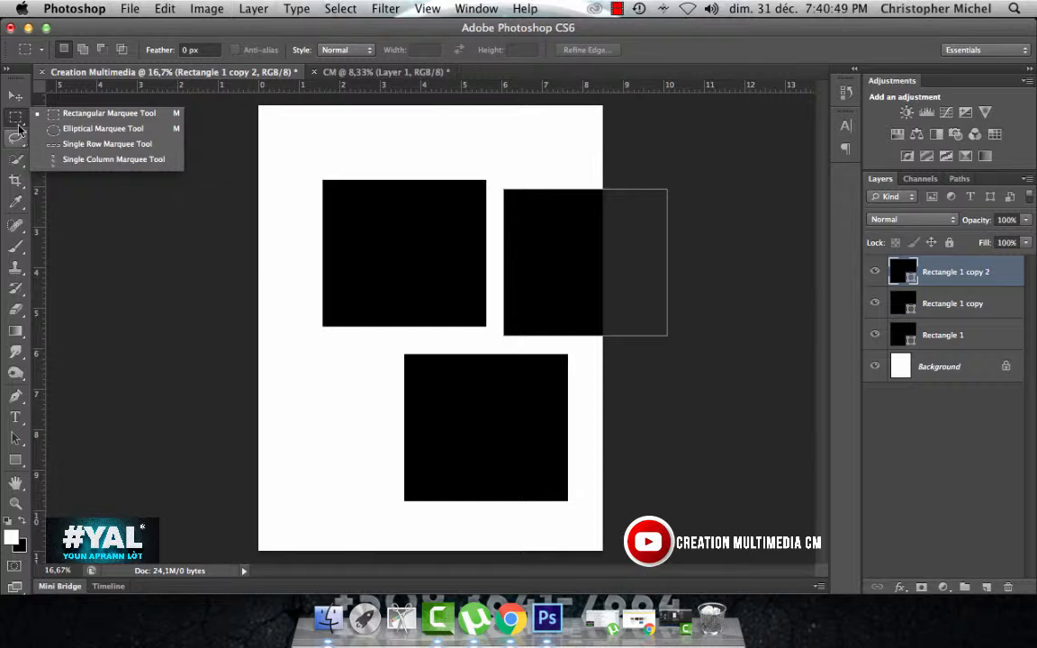
{"action": "left_click", "coordinate": [18, 122]}
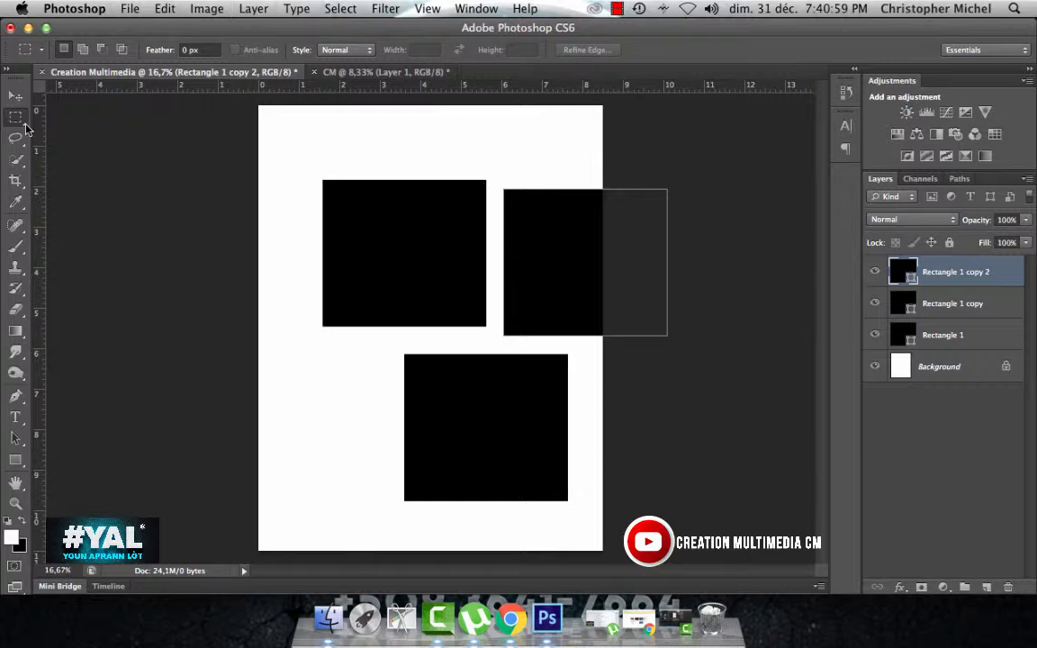
{"action": "left_click", "coordinate": [18, 124]}
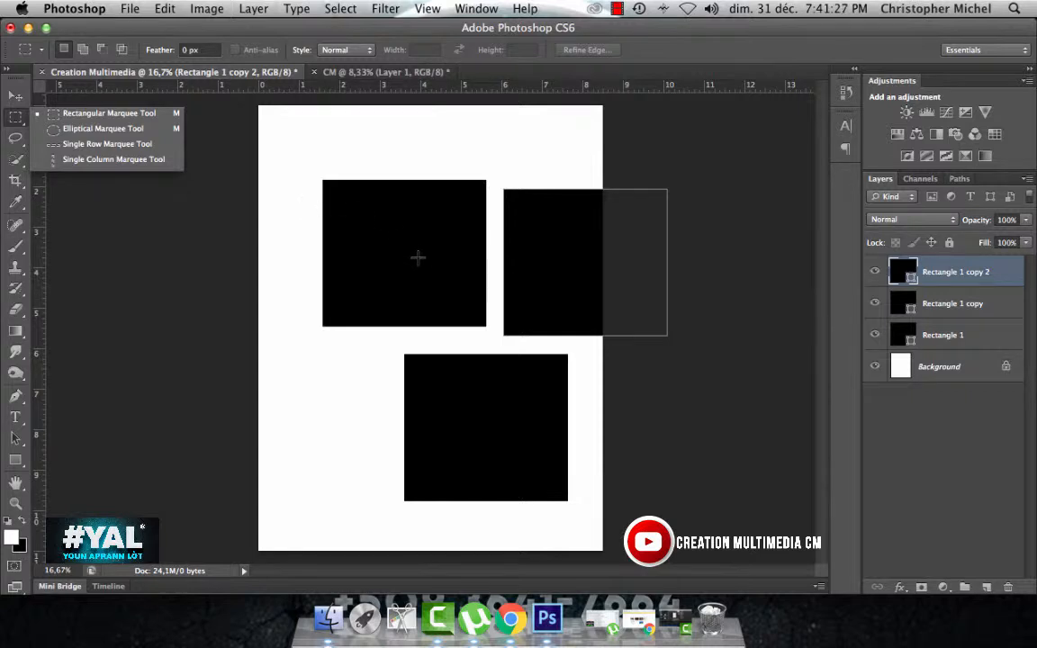
{"action": "left_click", "coordinate": [829, 354]}
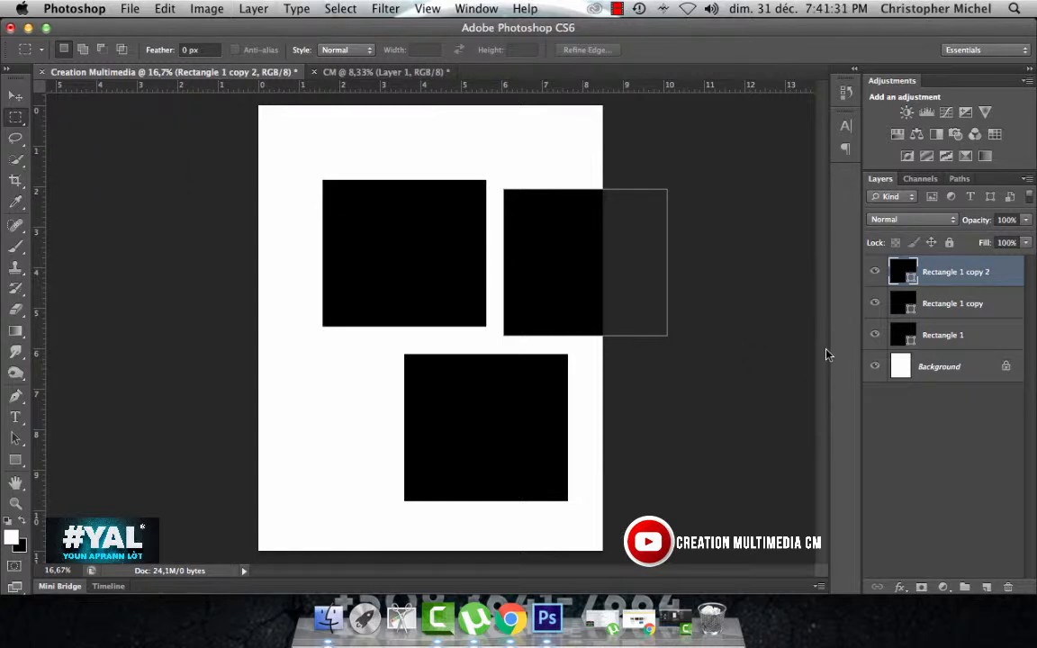
Step: Delete both copies of the black rectangle, keeping only the original shape
{"action": "key", "text": "BackSpace"}
{"action": "key", "text": "BackSpace"}
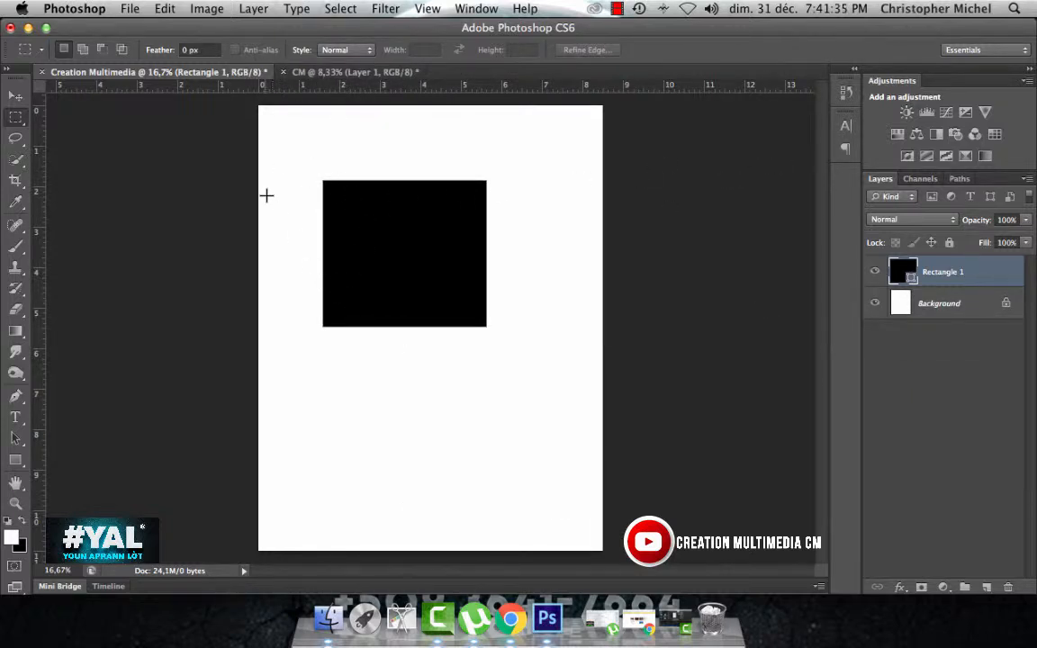
Step: Make a tall rectangular marquee selection and move it over the right part of the black rectangle
{"action": "left_click", "coordinate": [16, 117]}
{"action": "left_click", "coordinate": [70, 109]}
{"action": "left_click_drag", "start_coordinate": [291, 142], "coordinate": [402, 437]}
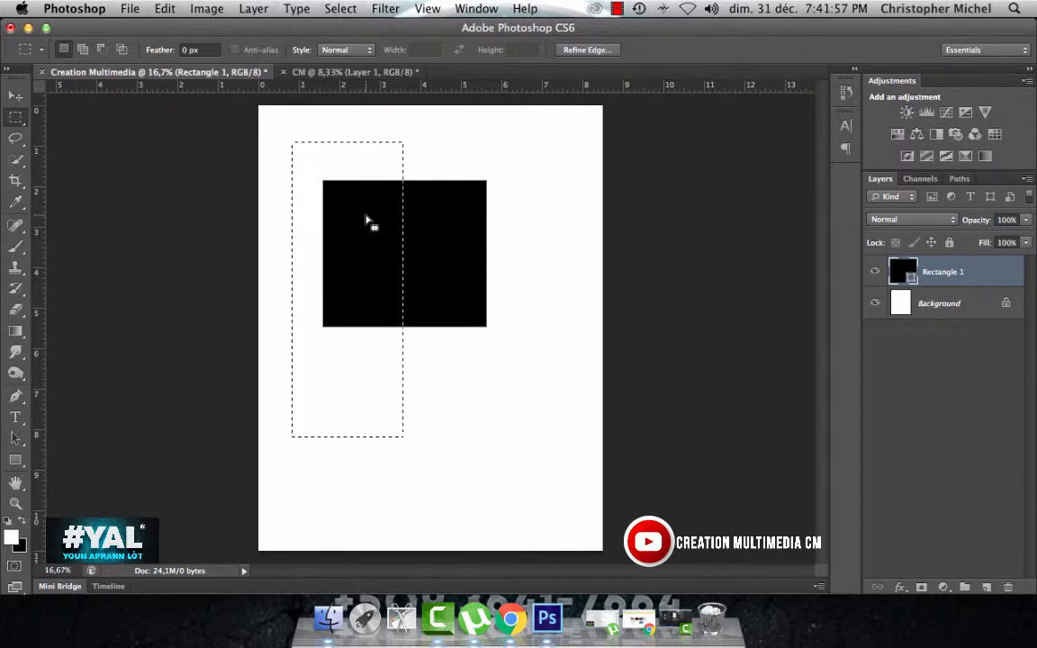
{"action": "left_click_drag", "start_coordinate": [366, 219], "coordinate": [500, 219]}
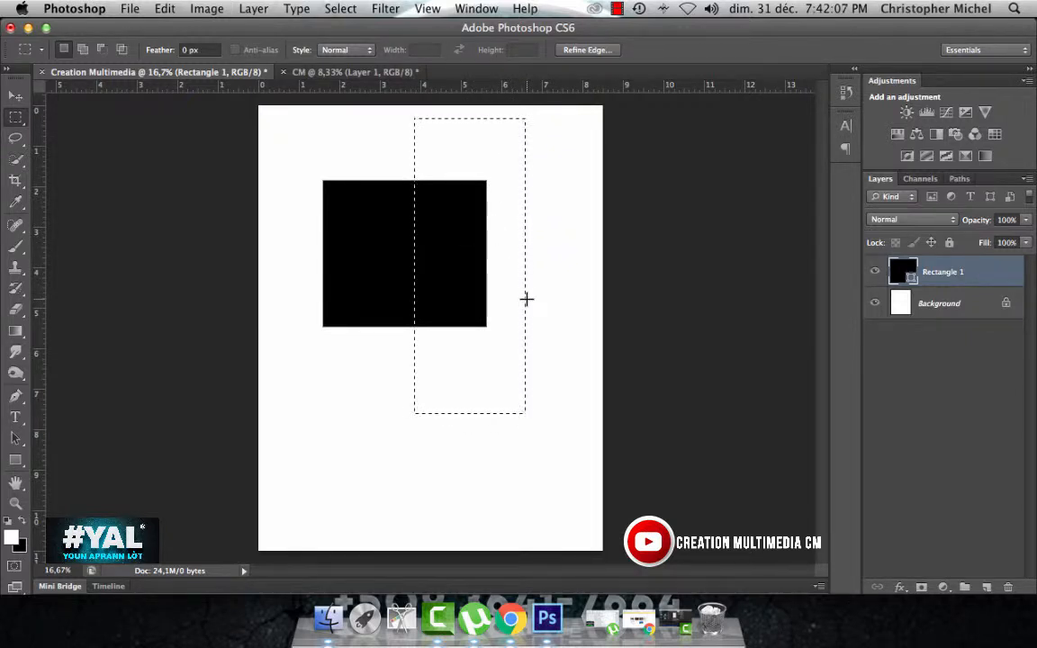
Step: Try to delete the selected part of the rectangle's shape layer, and undo the deletion
{"action": "key", "text": "Delete"}
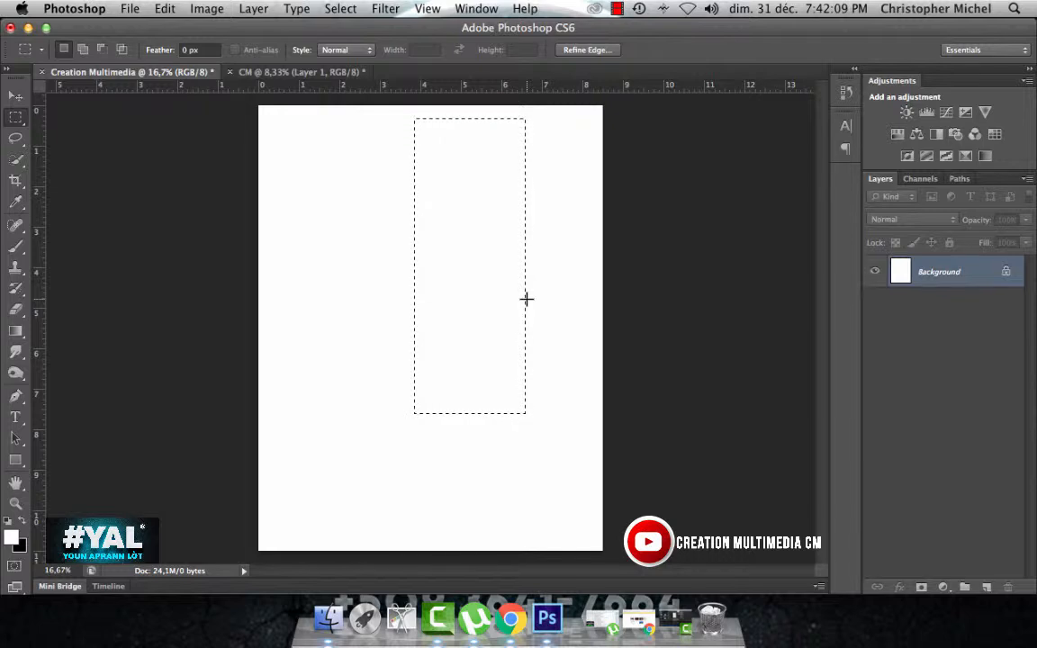
{"action": "key", "text": "super+z"}
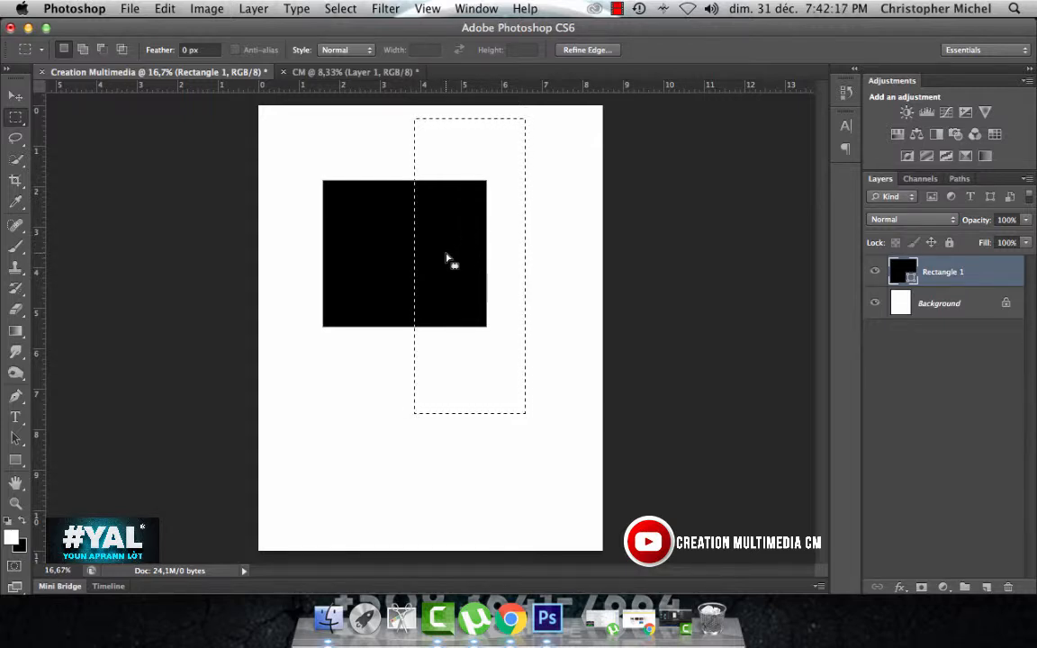
{"action": "key", "text": "super+z"}
{"action": "key", "text": "super+z"}
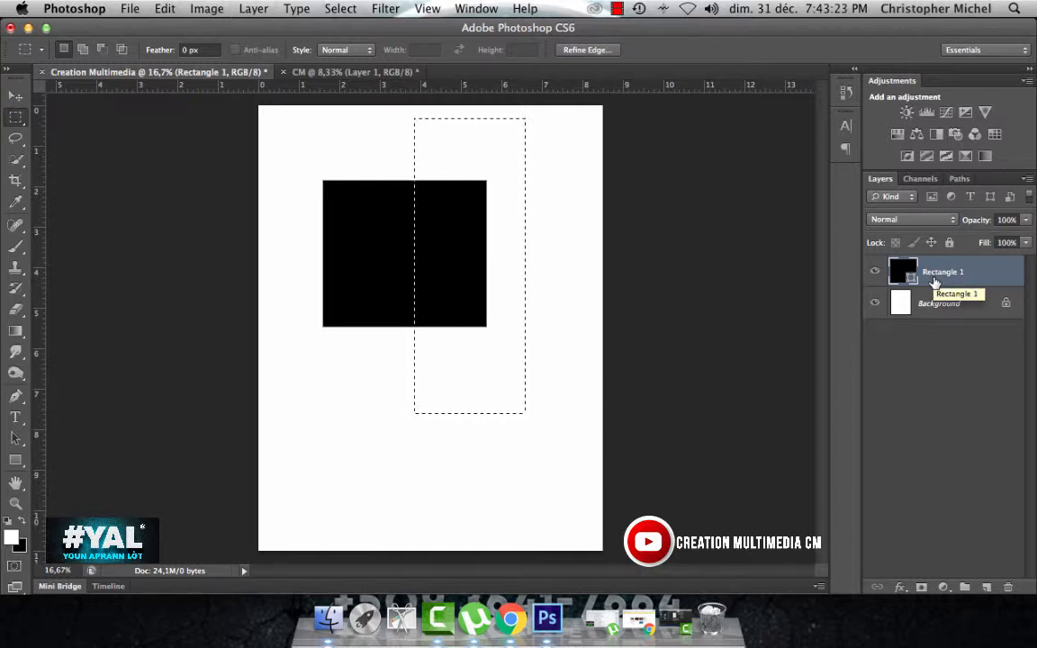
Step: Rasterize the Rectangle 1 layer and clear the selected right part of the black rectangle
{"action": "right_click", "coordinate": [982, 275]}
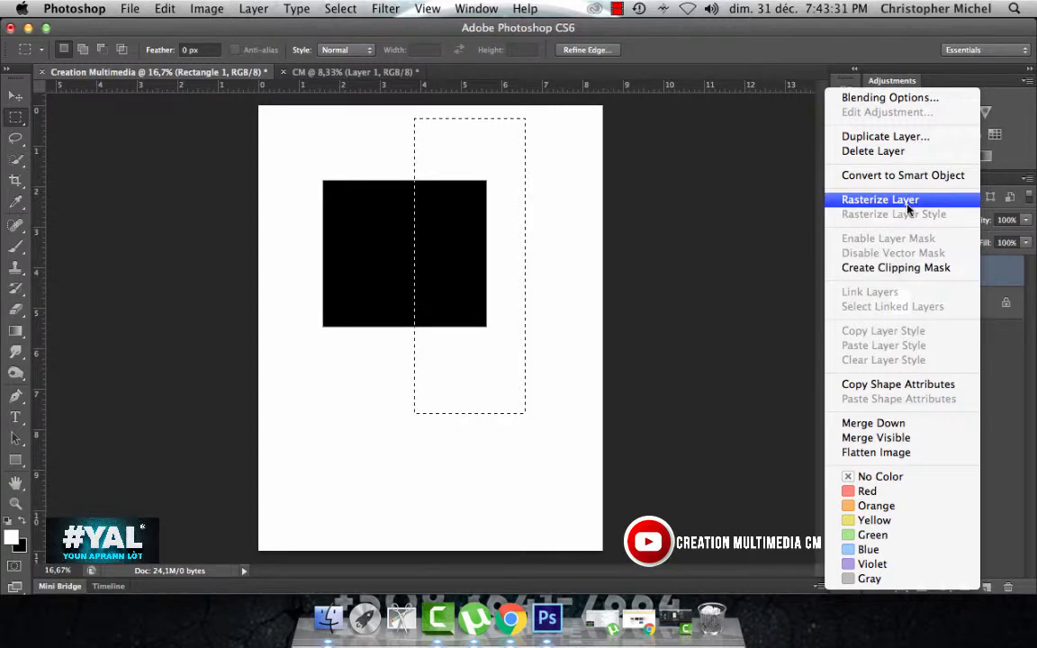
{"action": "left_click", "coordinate": [1002, 274]}
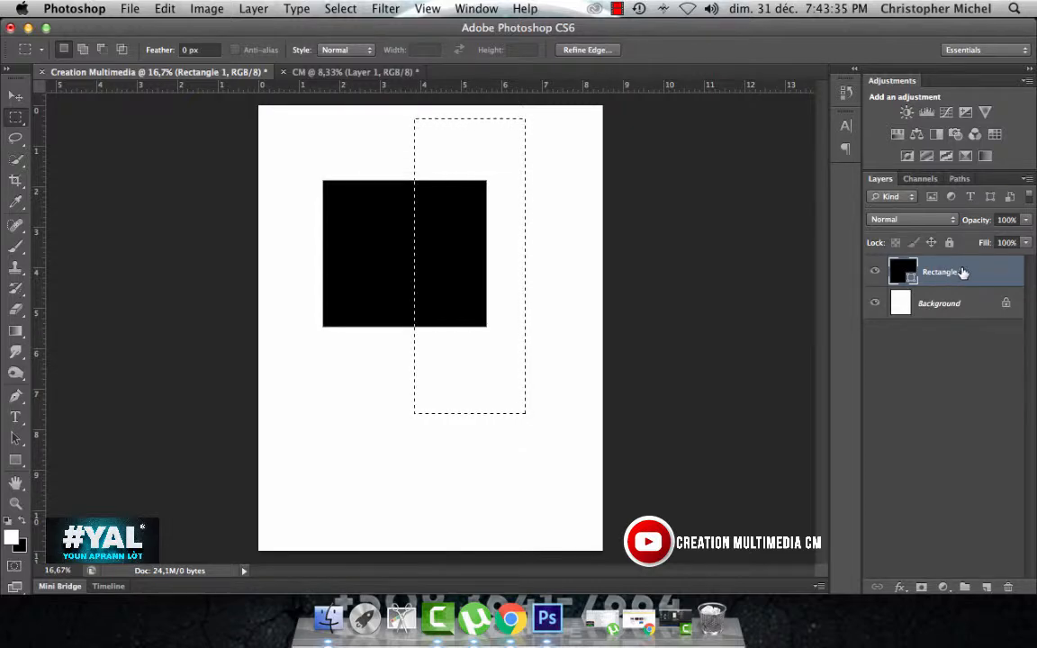
{"action": "right_click", "coordinate": [970, 275]}
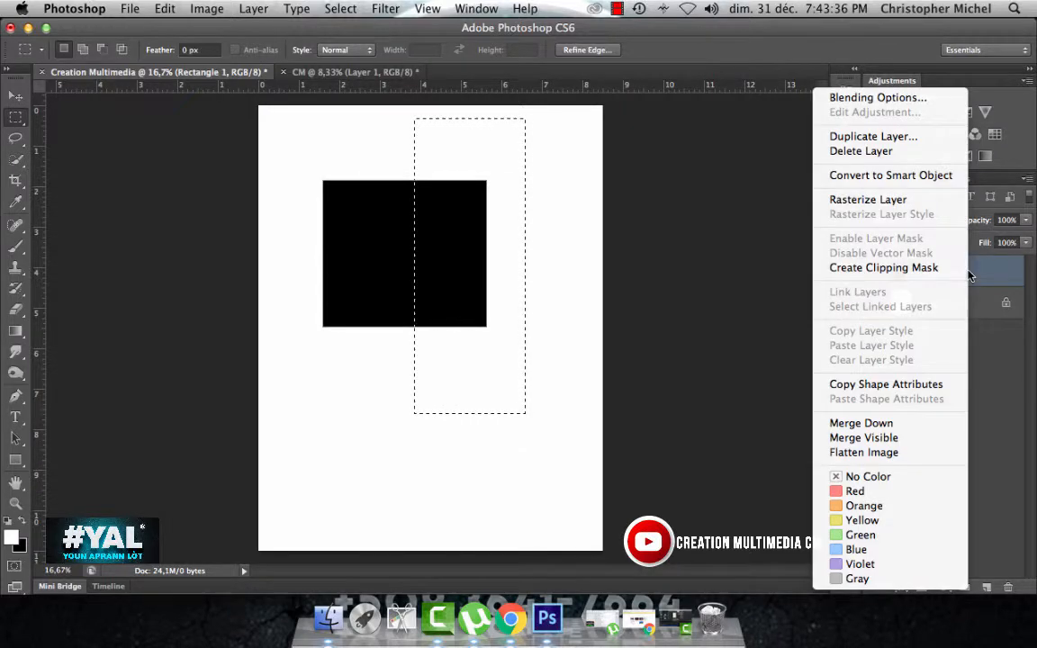
{"action": "left_click", "coordinate": [873, 204]}
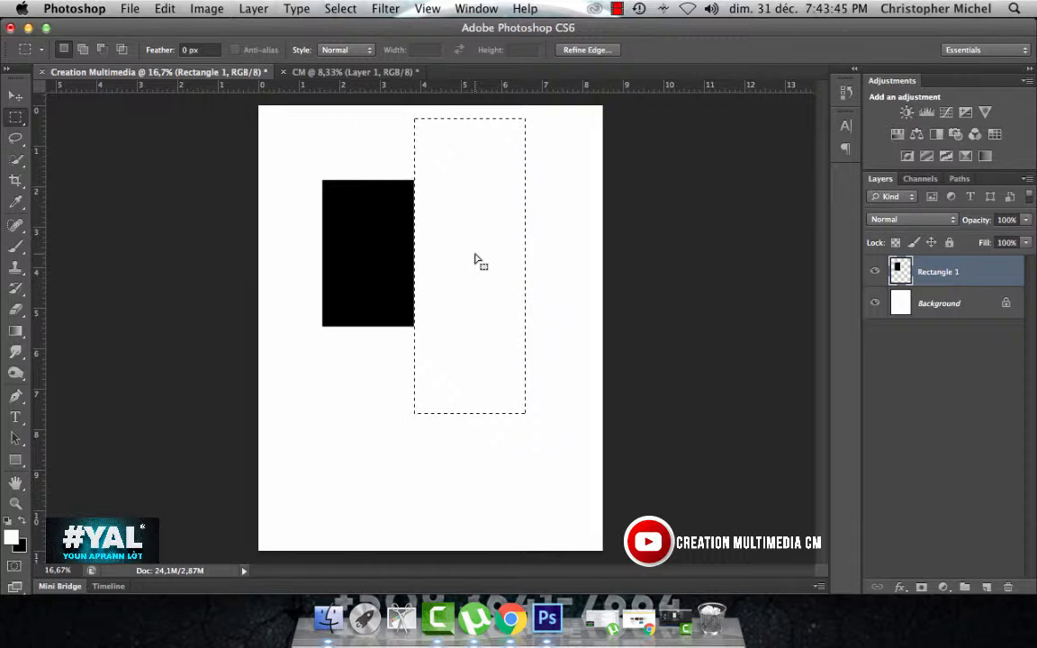
Step: Restore the cleared part and delete it again, and undo everything back to the unrasterized shape layer
{"action": "key", "text": "super+z"}
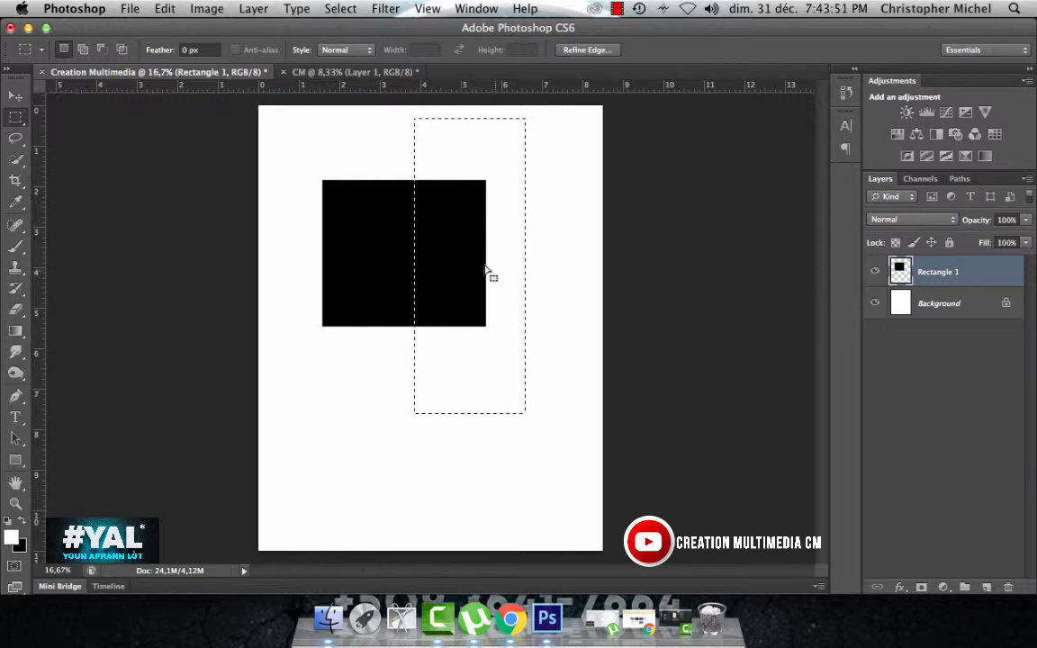
{"action": "key", "text": "Delete"}
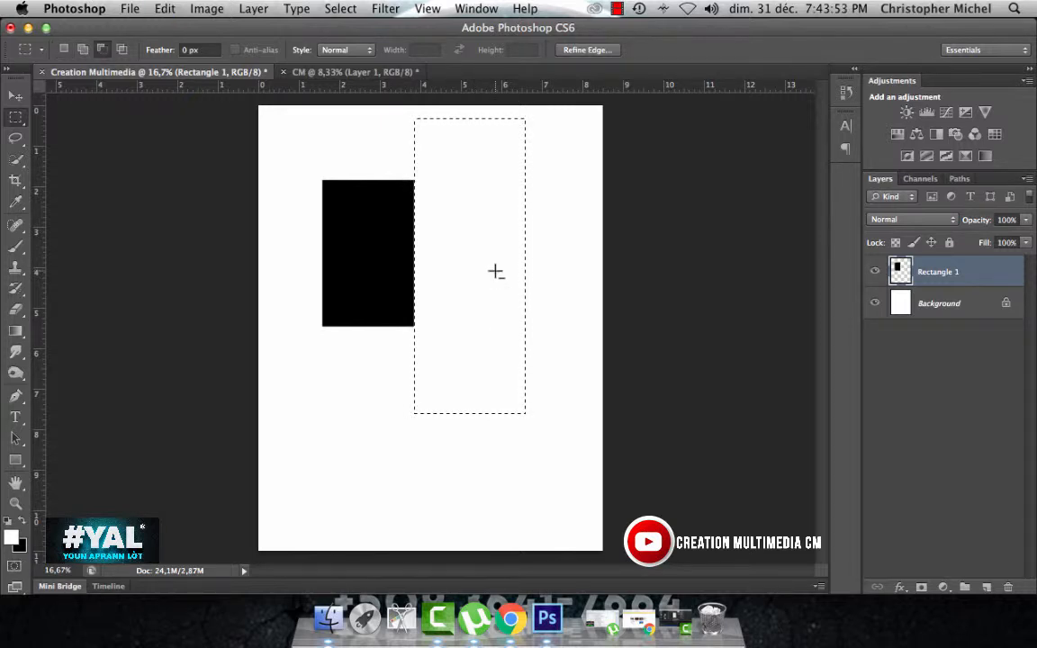
{"action": "key", "text": "super+z"}
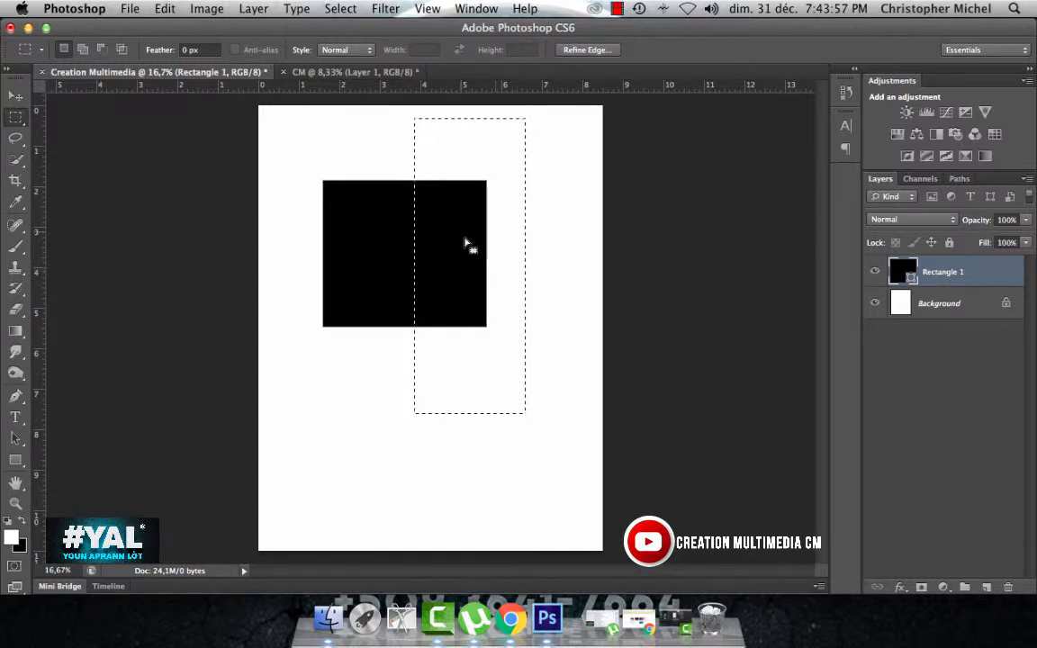
Step: Draw a circular selection inside the black rectangle with the Elliptical Marquee tool
{"action": "left_click", "coordinate": [16, 116]}
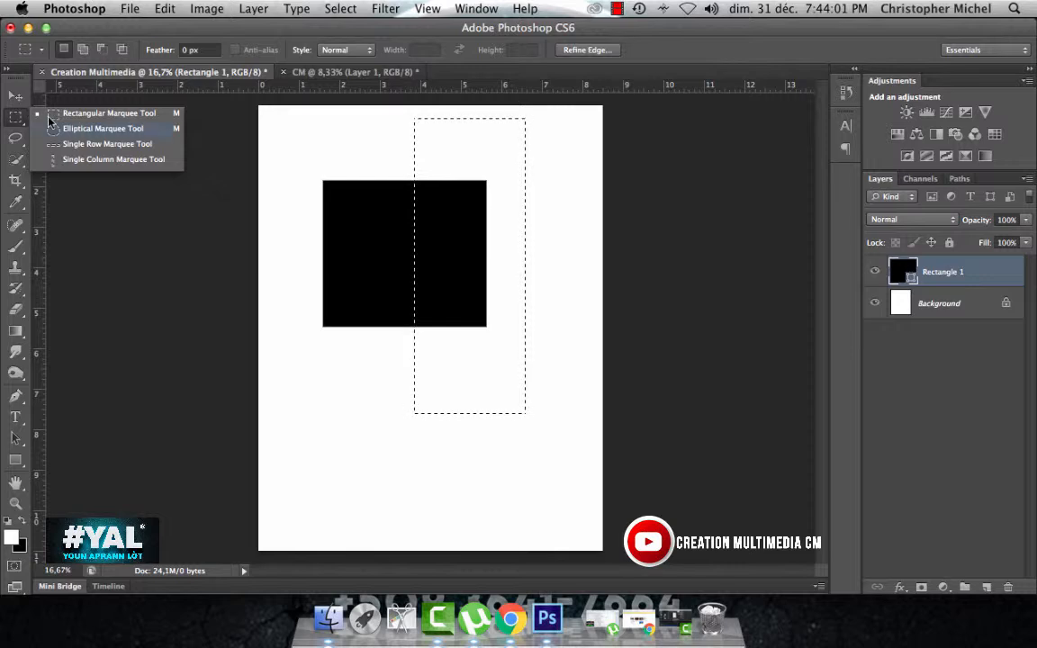
{"action": "left_click", "coordinate": [90, 129]}
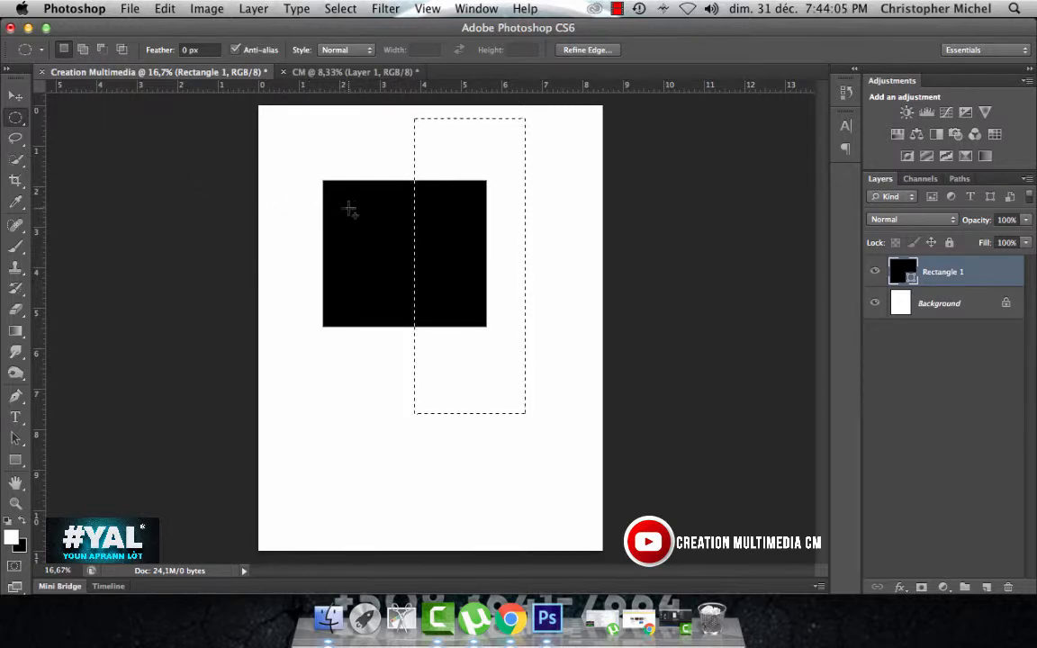
{"action": "left_click_drag", "start_coordinate": [349, 209], "coordinate": [454, 311]}
{"action": "left_click_drag", "start_coordinate": [488, 357], "coordinate": [458, 324]}
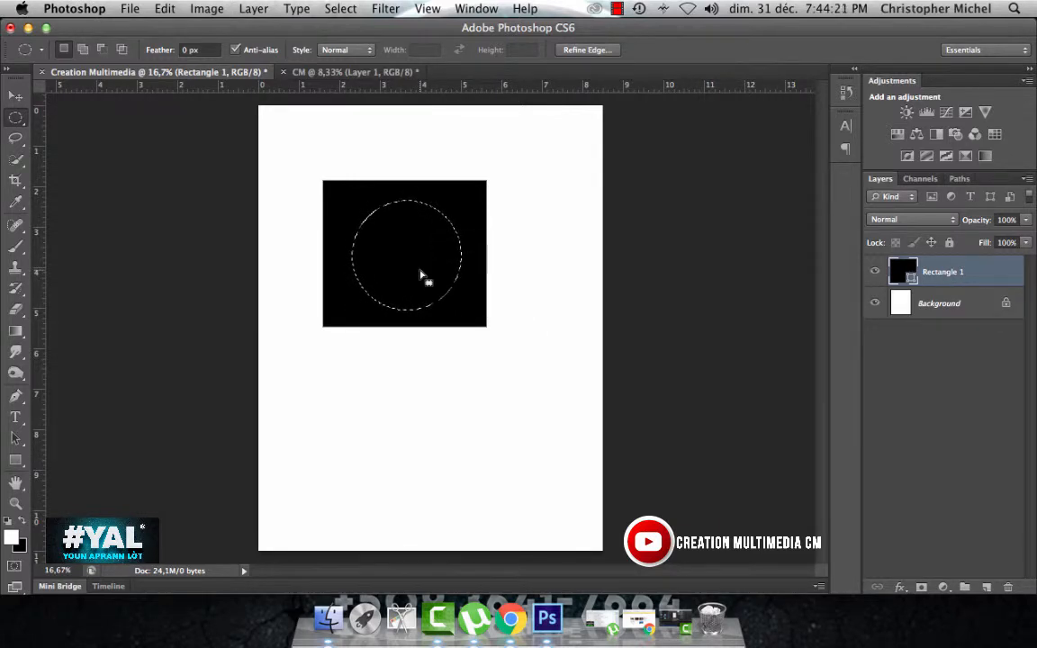
Step: Try to delete the circular area from the rectangle's shape layer, and undo the deletion
{"action": "key", "text": "Delete"}
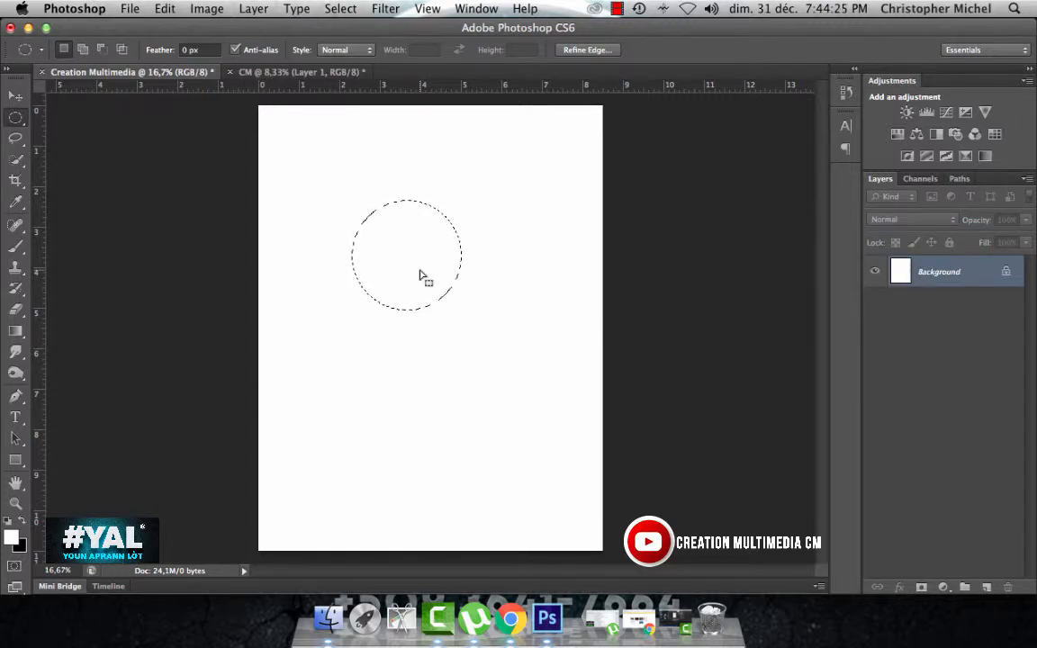
{"action": "key", "text": "super+z"}
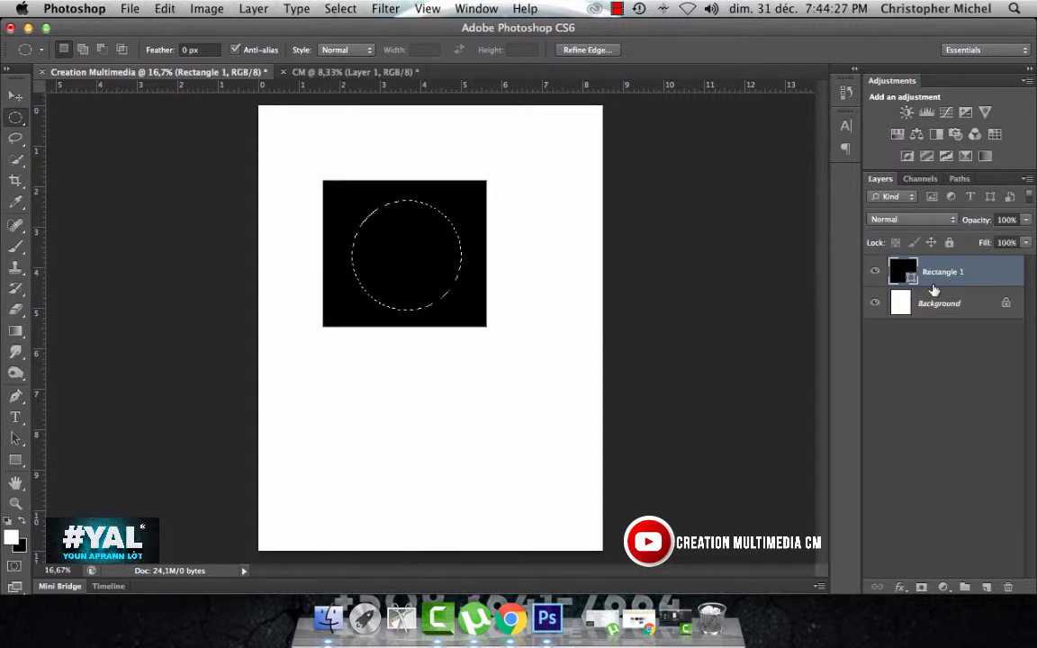
Step: Rasterize the Rectangle 1 layer and clear the circular selected area from the black rectangle
{"action": "right_click", "coordinate": [995, 279]}
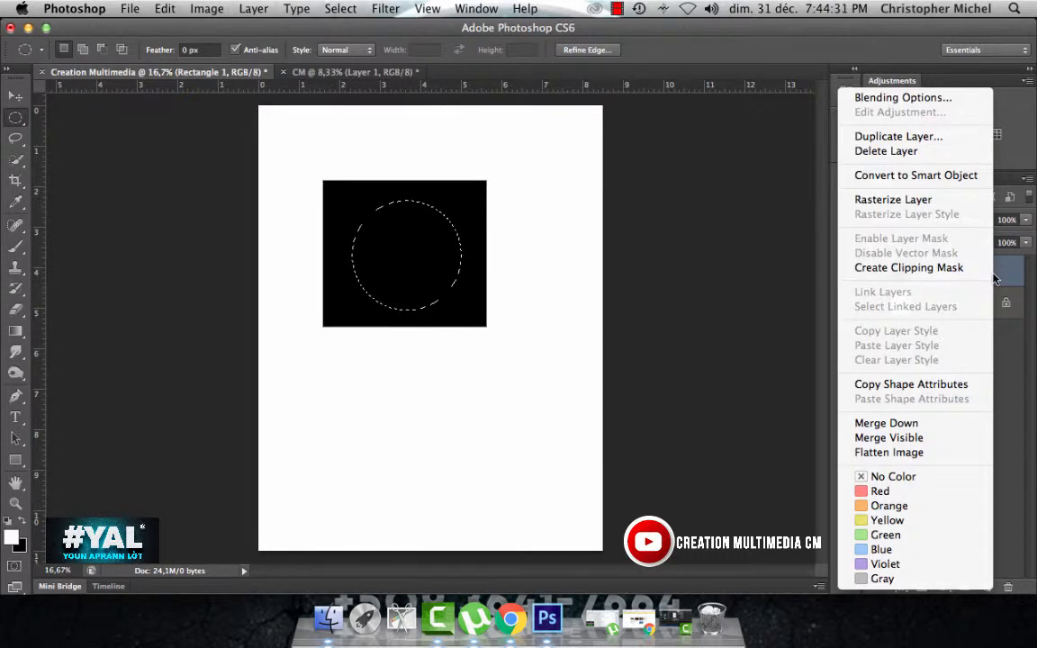
{"action": "left_click", "coordinate": [919, 201]}
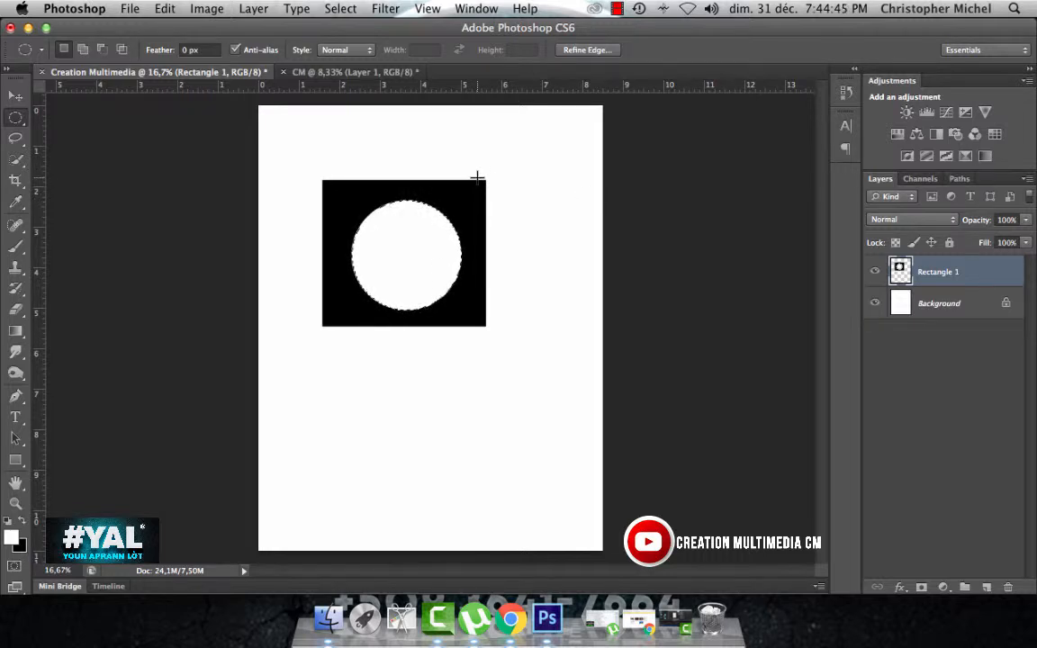
Step: Place single-row marquee selections across the black rectangle, ending with one along the upper edge of the circular hole
{"action": "left_click", "coordinate": [15, 118]}
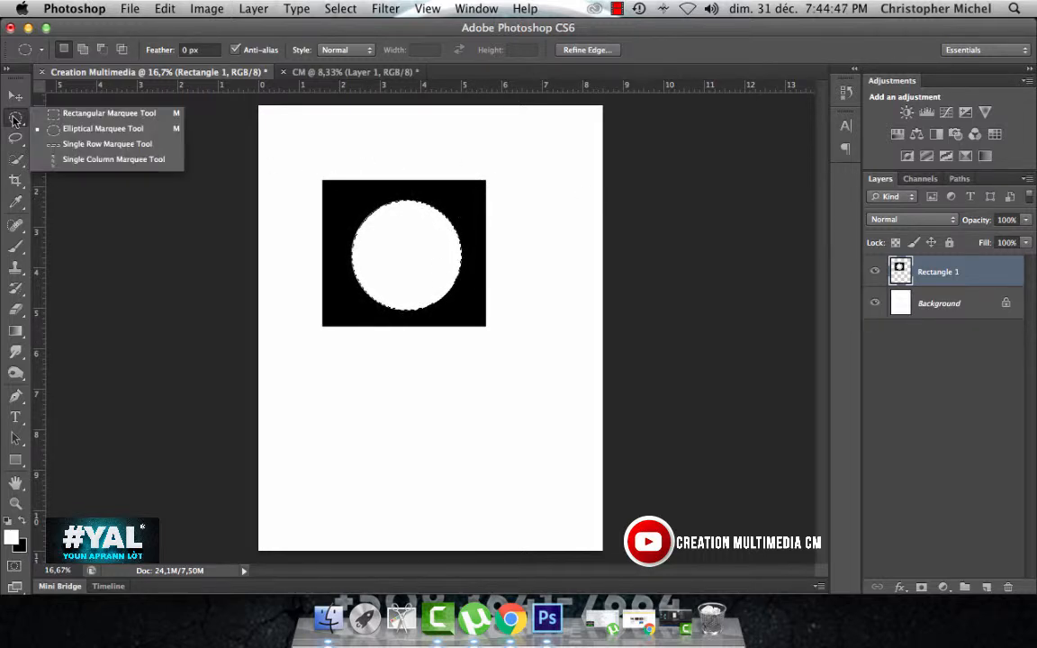
{"action": "left_click", "coordinate": [96, 149]}
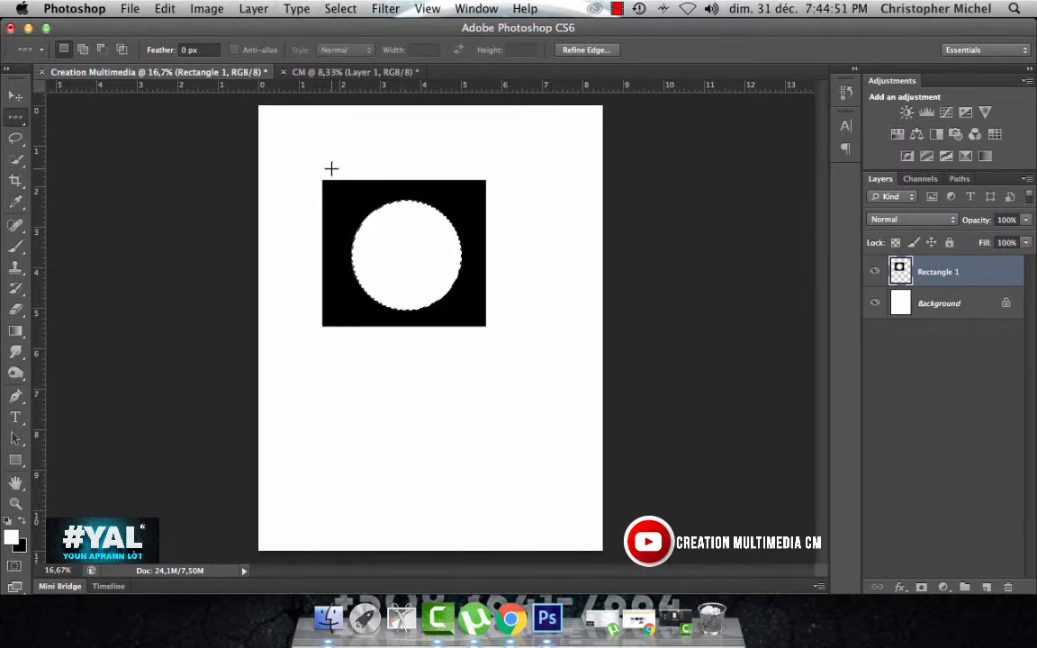
{"action": "left_click_drag", "start_coordinate": [333, 176], "coordinate": [470, 205]}
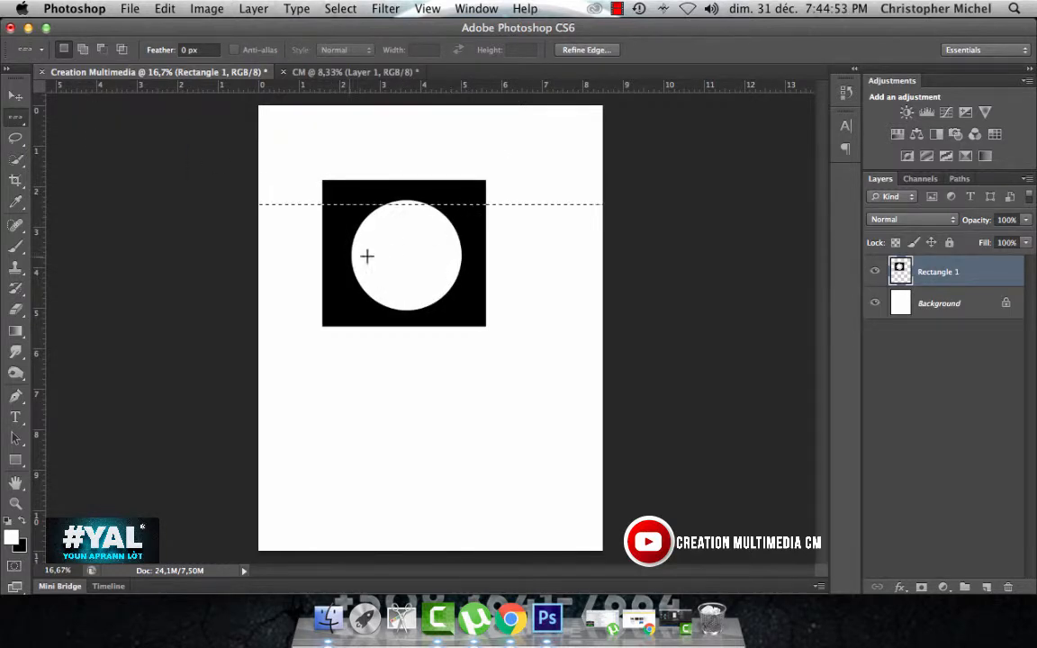
{"action": "left_click_drag", "start_coordinate": [297, 220], "coordinate": [470, 310]}
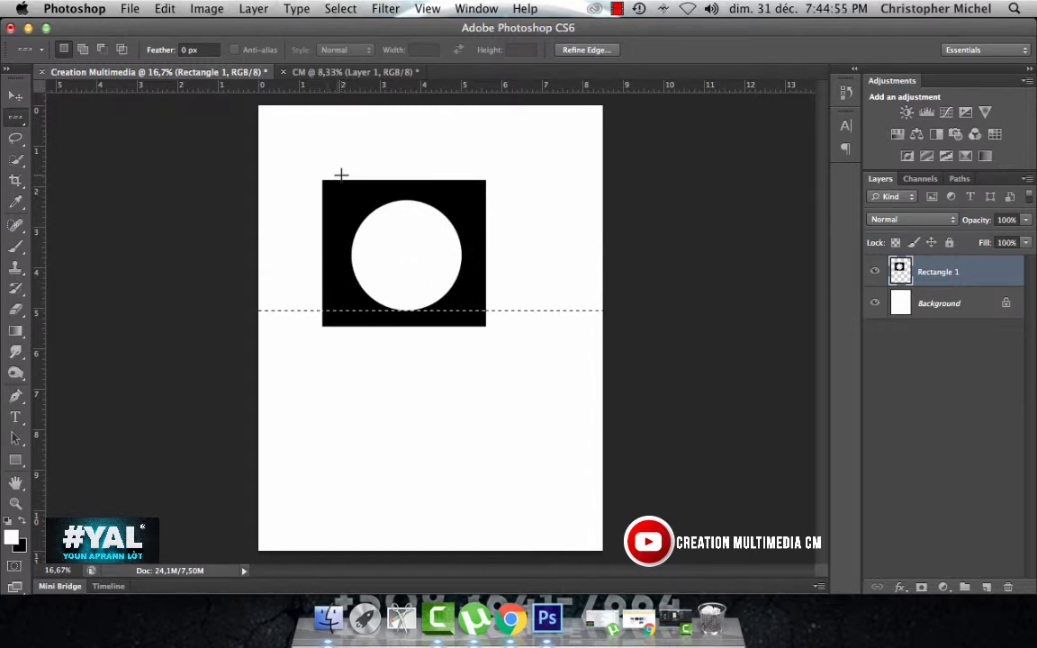
{"action": "left_click_drag", "start_coordinate": [341, 174], "coordinate": [341, 199]}
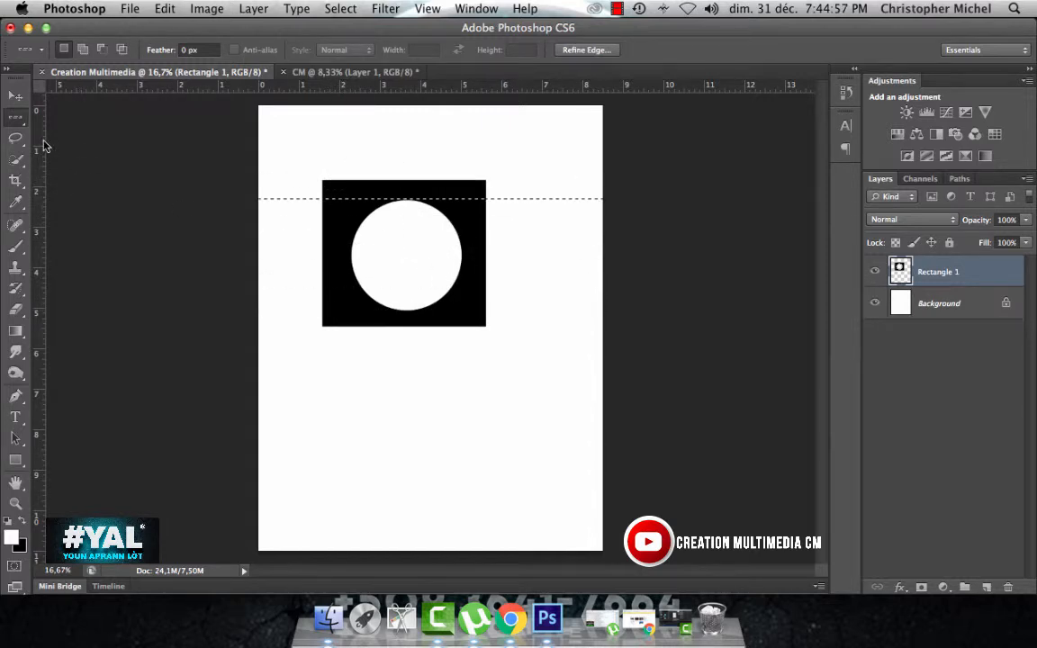
Step: Replace the row selection with a single-column selection just right of the circular hole, and deselect it
{"action": "left_click", "coordinate": [16, 117]}
{"action": "left_click", "coordinate": [82, 159]}
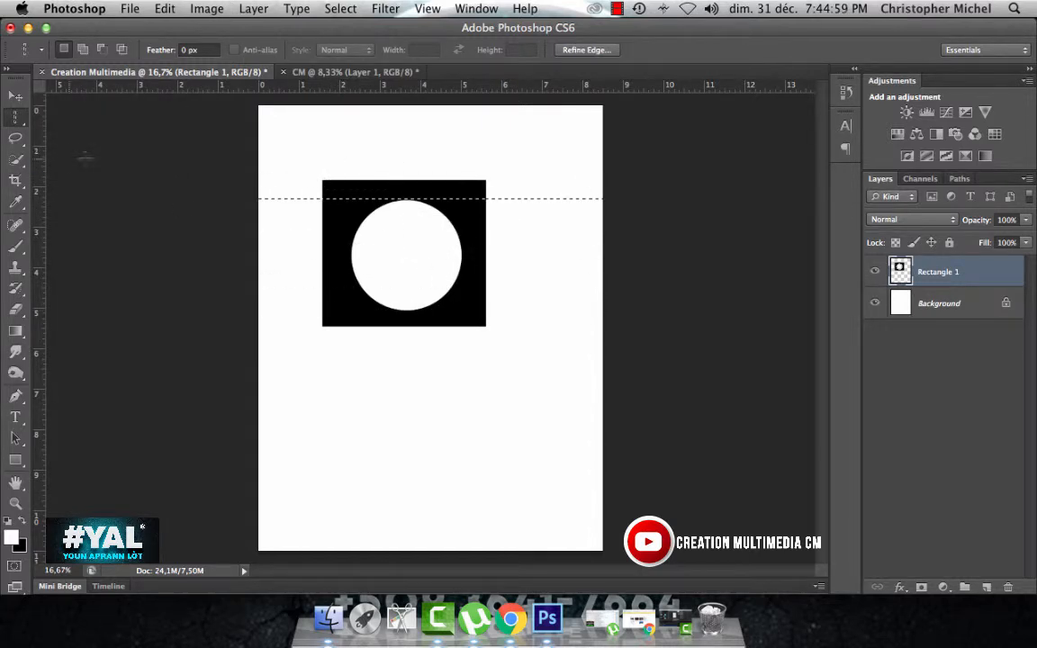
{"action": "key", "text": "super+d"}
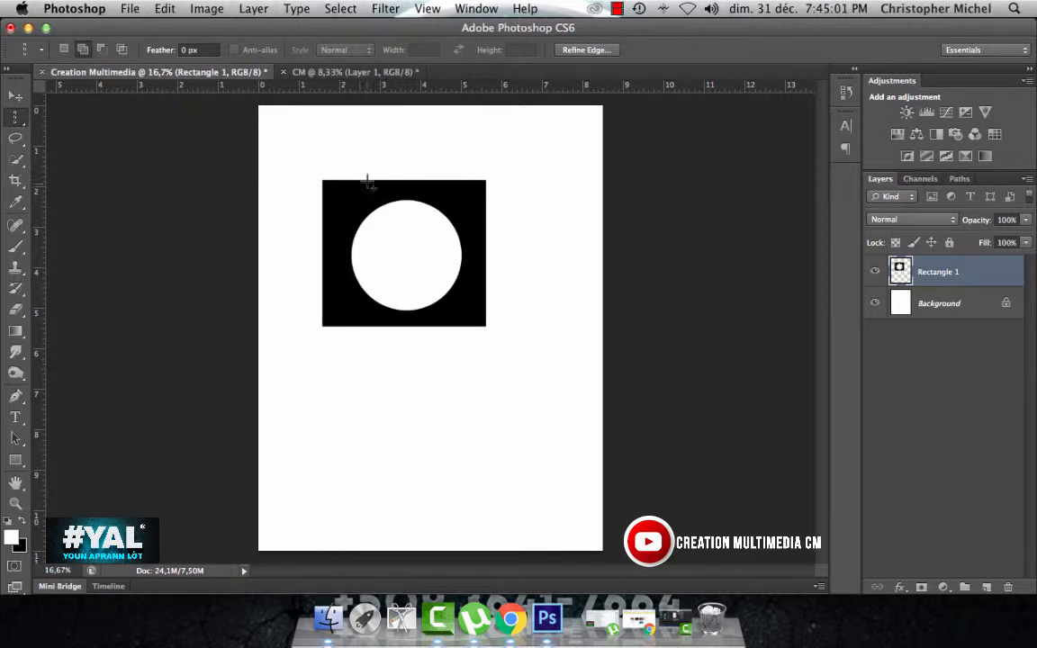
{"action": "left_click", "coordinate": [367, 183], "text": "shift"}
{"action": "left_click", "coordinate": [359, 188], "text": "shift"}
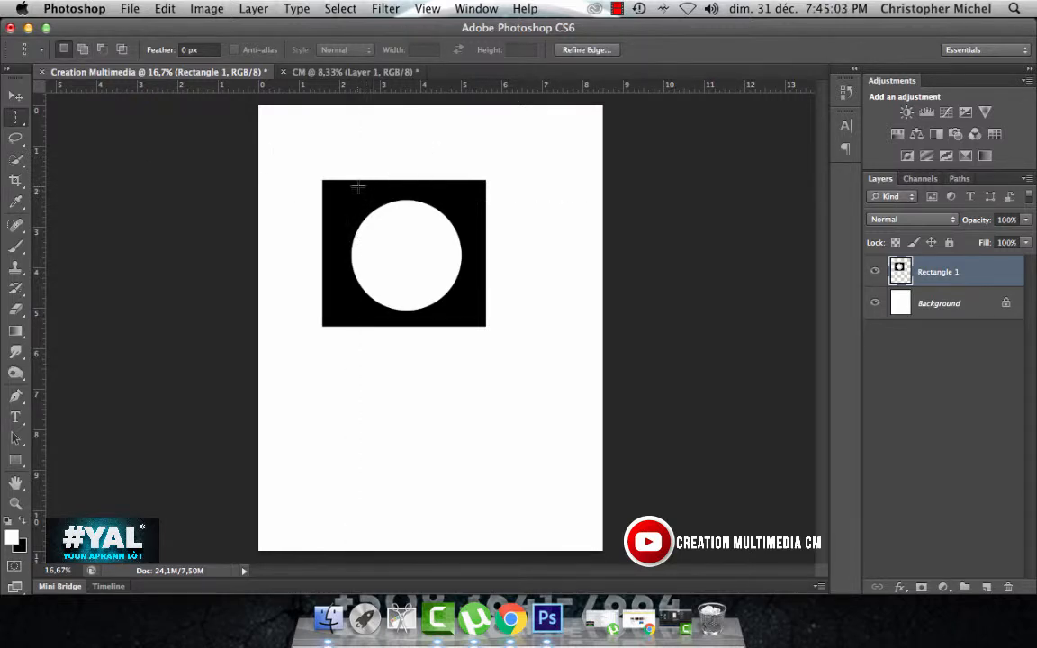
{"action": "left_click_drag", "start_coordinate": [358, 187], "coordinate": [469, 245]}
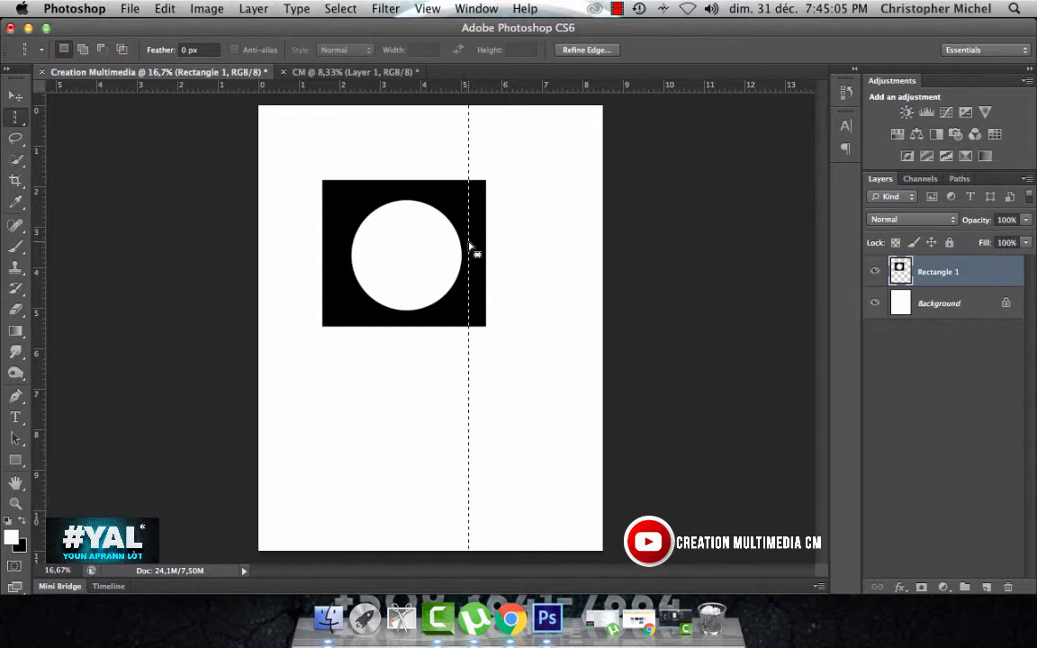
{"action": "left_click", "coordinate": [471, 241]}
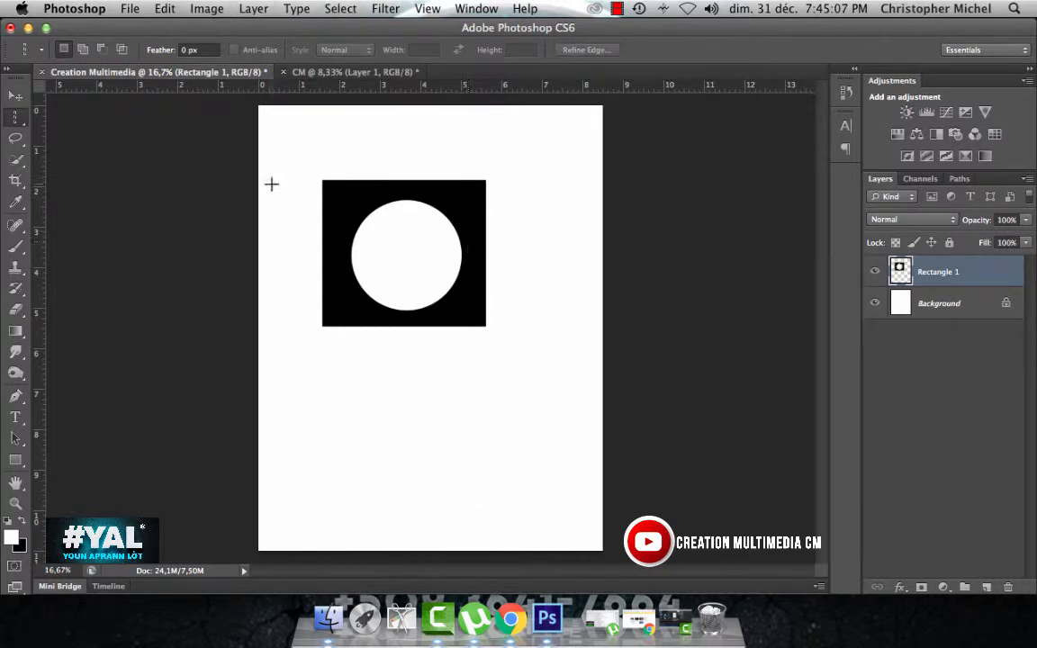
Step: Draw a small circular selection in the black rectangle's upper-left corner, deselect it, restore it and deselect it again
{"action": "left_click_drag", "start_coordinate": [15, 117], "coordinate": [79, 123]}
{"action": "left_click_drag", "start_coordinate": [333, 188], "coordinate": [358, 213]}
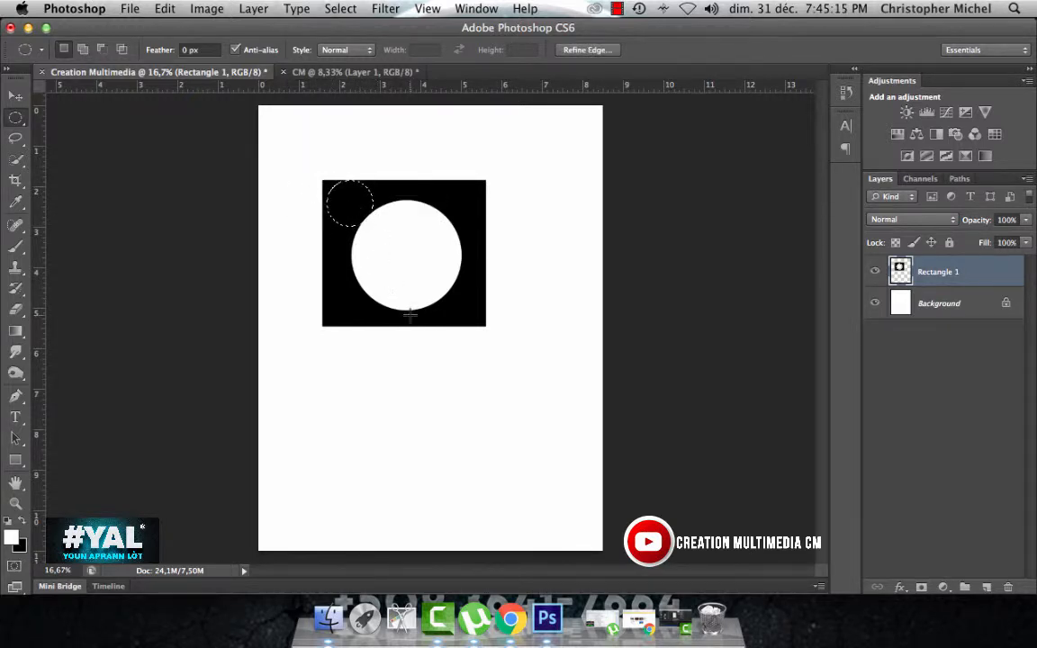
{"action": "key", "text": "super+d"}
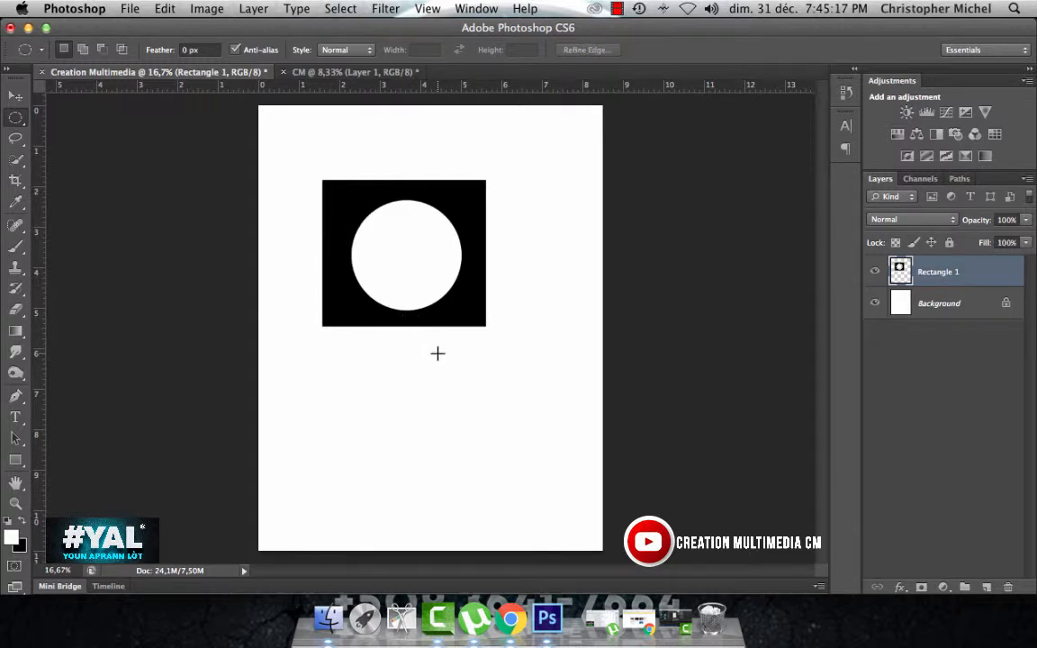
{"action": "key", "text": "super+z"}
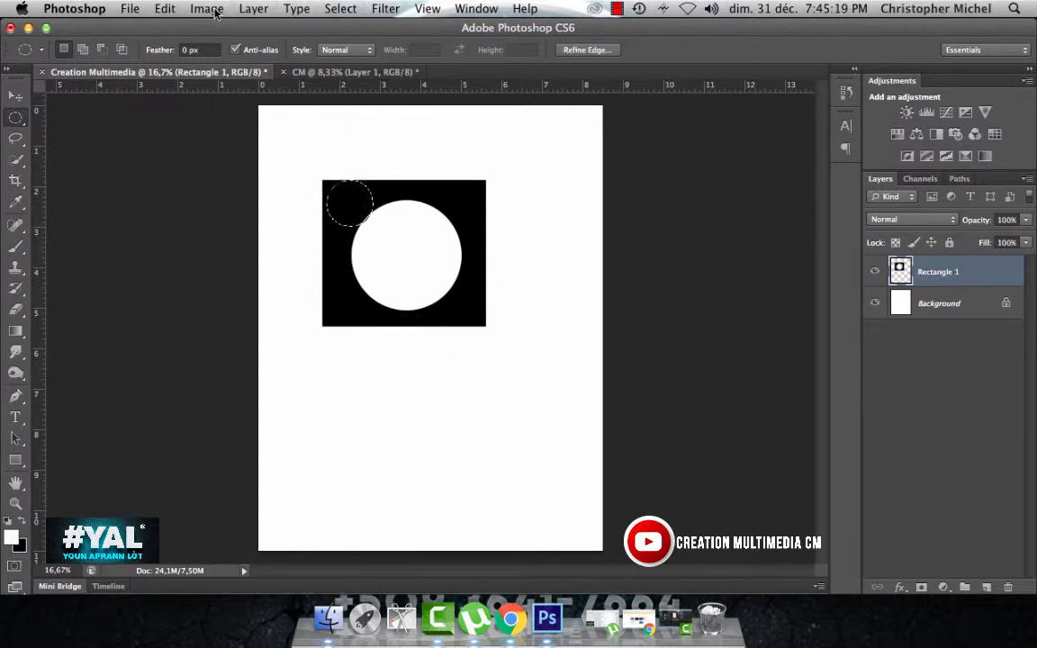
{"action": "left_click", "coordinate": [339, 9]}
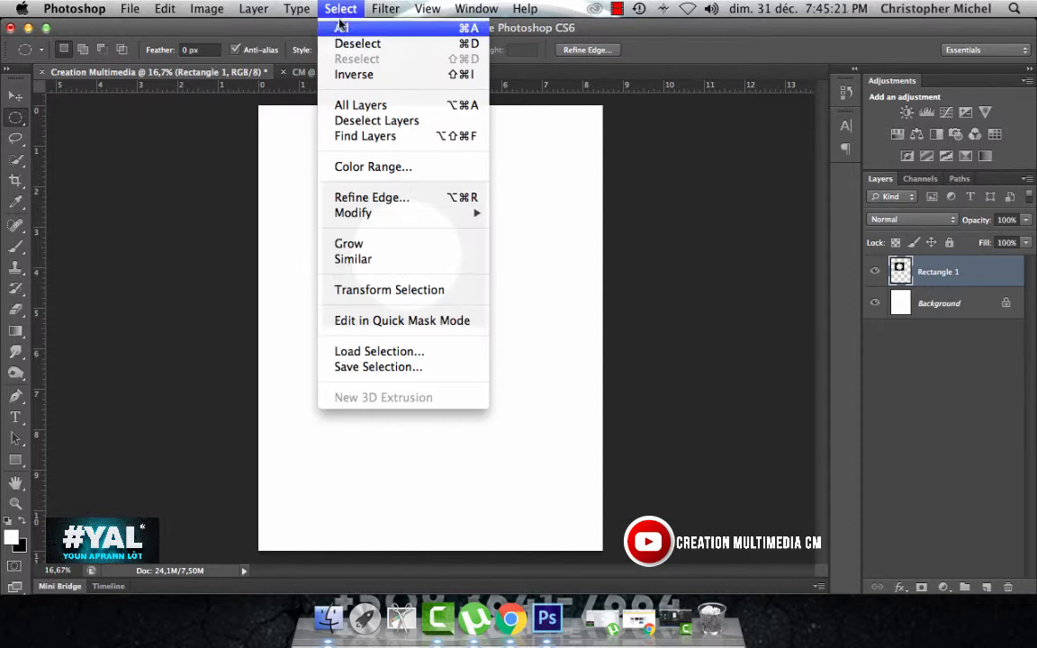
{"action": "left_click", "coordinate": [355, 44]}
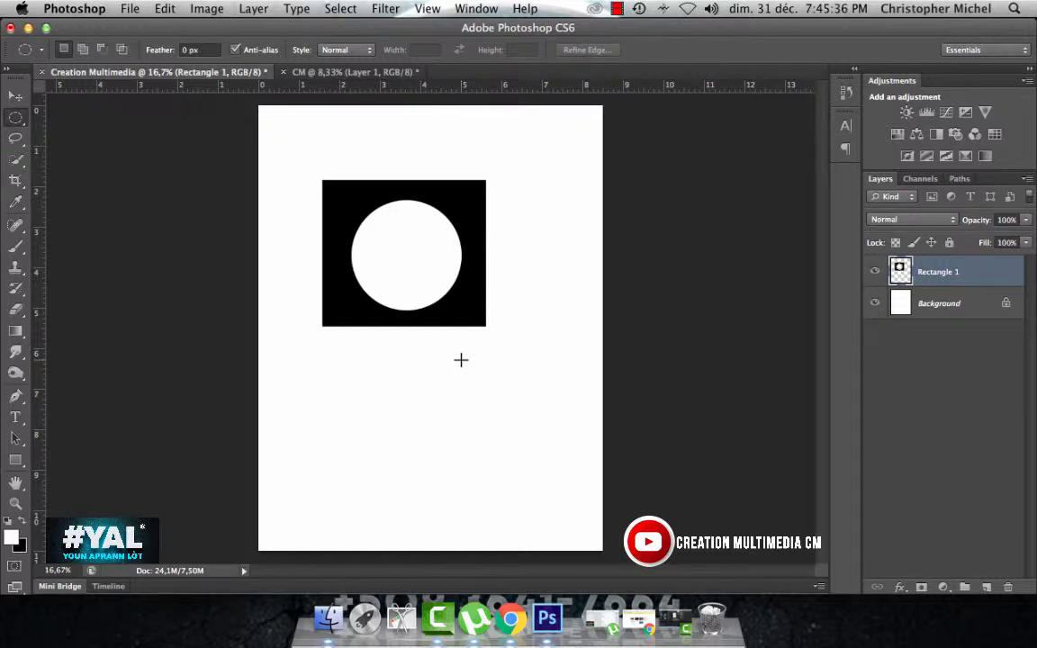
Step: Move the black rectangle slightly up and to the right on the page with the Move tool
{"action": "left_click", "coordinate": [16, 95]}
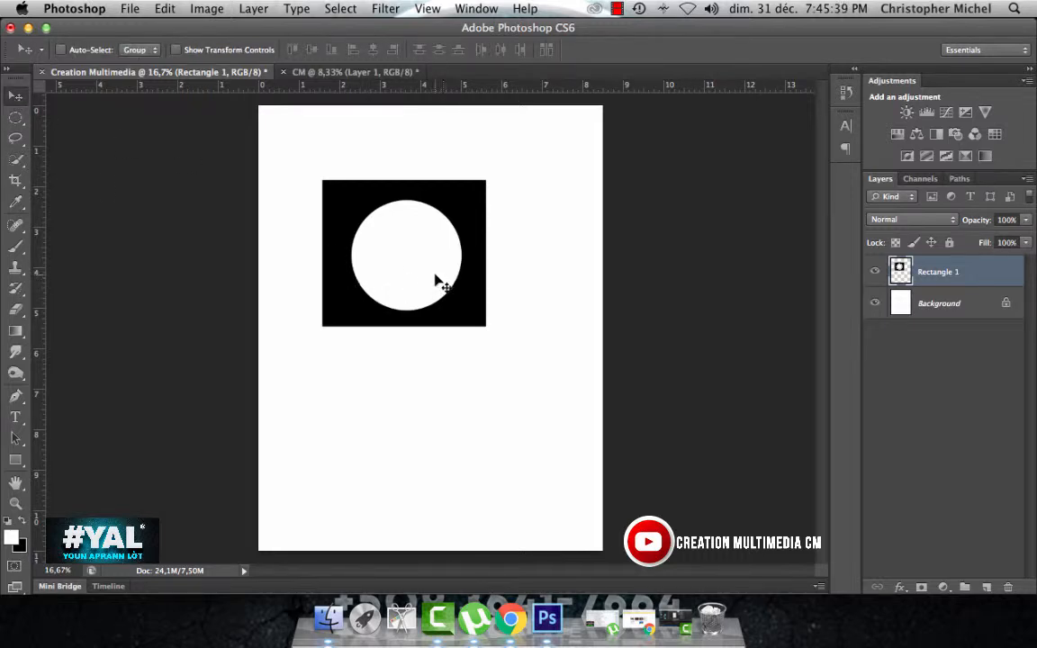
{"action": "mouse_move", "coordinate": [455, 198]}
{"action": "left_mouse_down"}
{"action": "mouse_move", "coordinate": [585, 261]}
{"action": "mouse_move", "coordinate": [570, 296]}
{"action": "mouse_move", "coordinate": [457, 192]}
{"action": "left_mouse_up"}
Step: Draw a small rectangular marquee selection in the upper-left corner of the black rectangle
{"action": "left_click", "coordinate": [15, 120]}
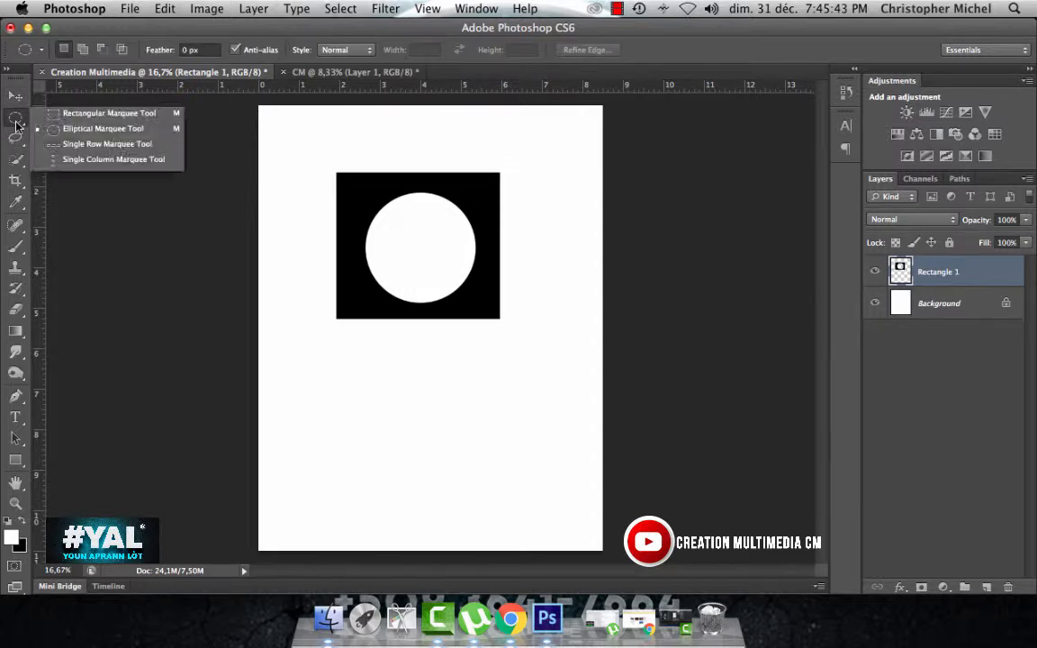
{"action": "left_click", "coordinate": [107, 114]}
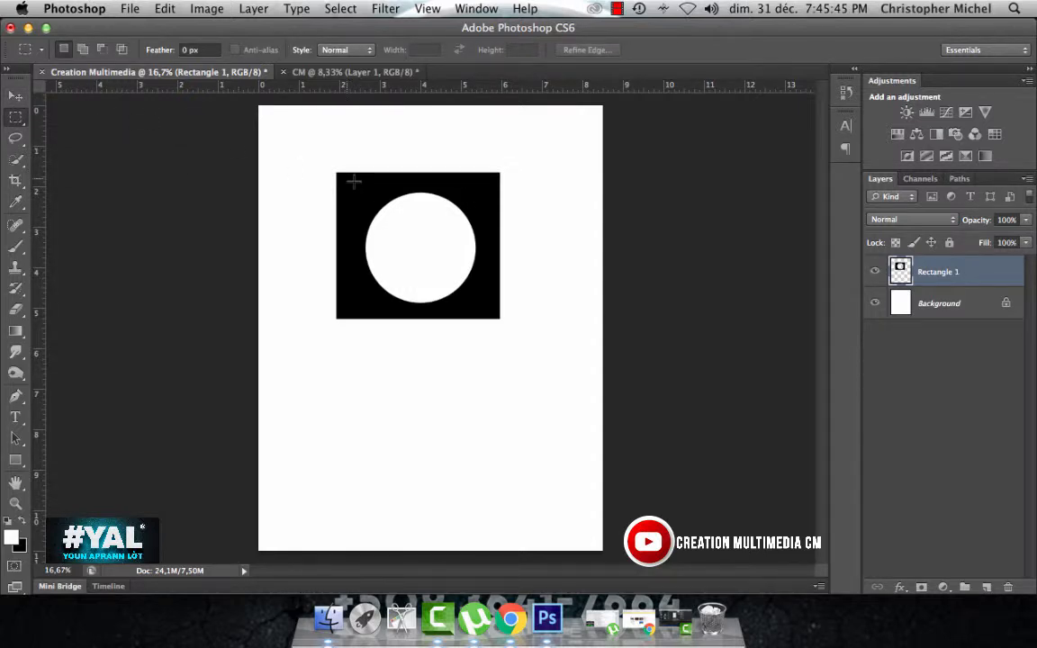
{"action": "left_click_drag", "start_coordinate": [337, 173], "coordinate": [374, 208]}
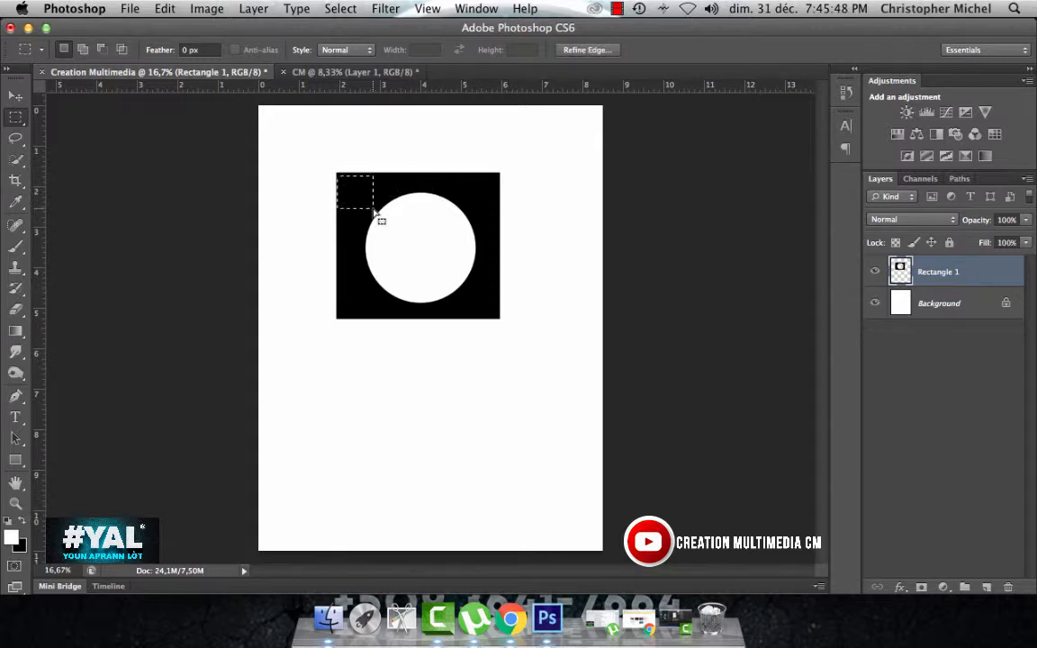
Step: Draw a small circular selection overlapping the rectangle's right edge near its upper corner, clear that area and deselect
{"action": "left_click", "coordinate": [23, 121]}
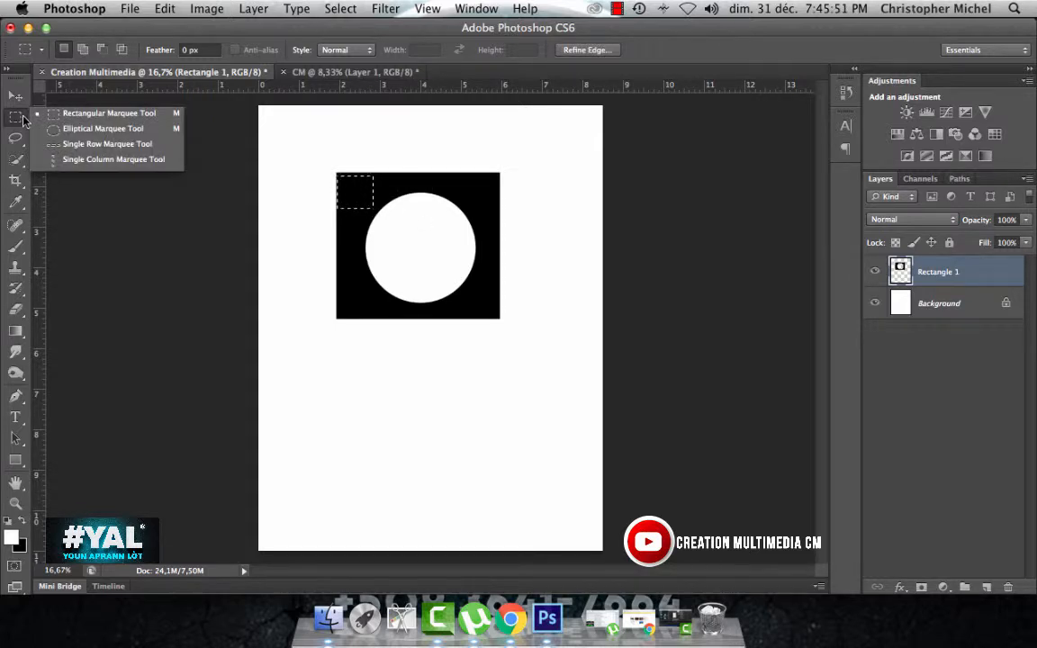
{"action": "left_click", "coordinate": [23, 120]}
{"action": "left_click", "coordinate": [17, 118]}
{"action": "left_click", "coordinate": [81, 125]}
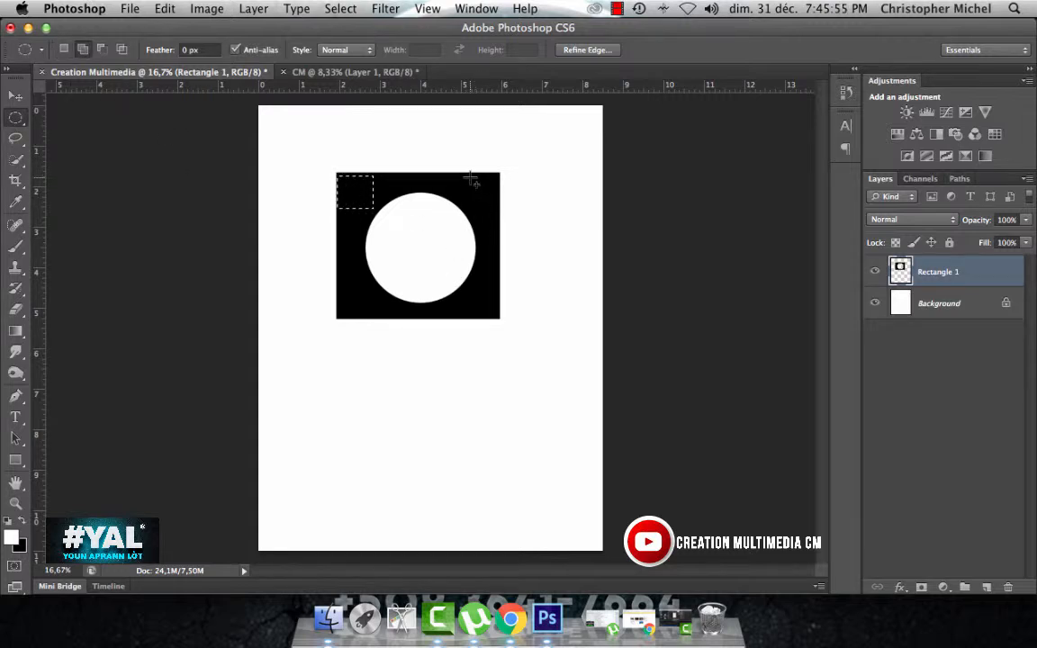
{"action": "left_click_drag", "start_coordinate": [468, 178], "coordinate": [520, 227]}
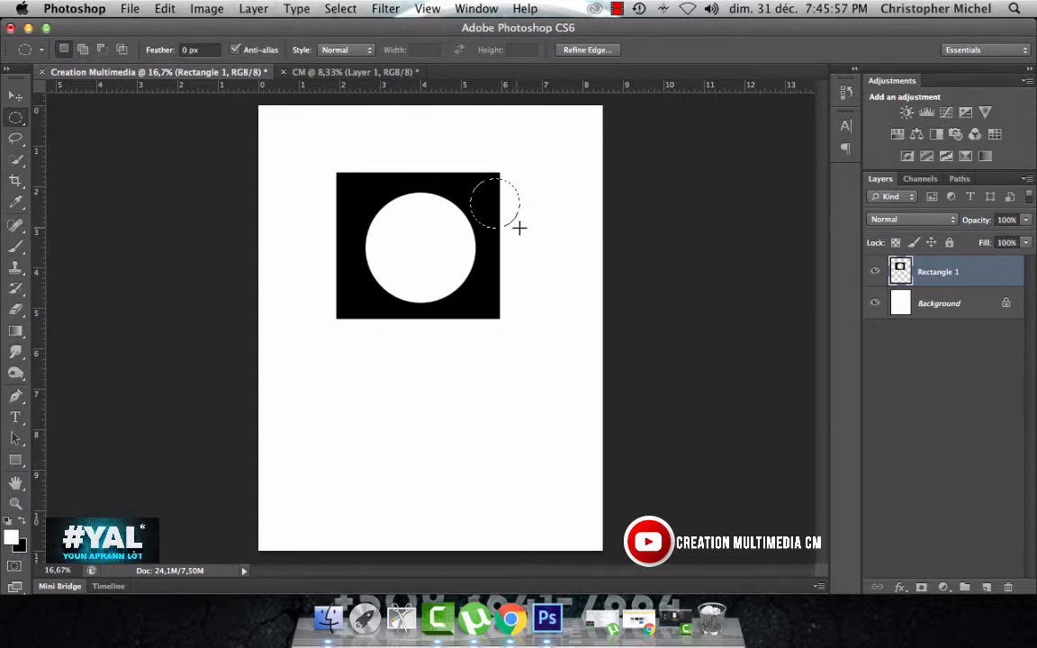
{"action": "left_click", "coordinate": [16, 118]}
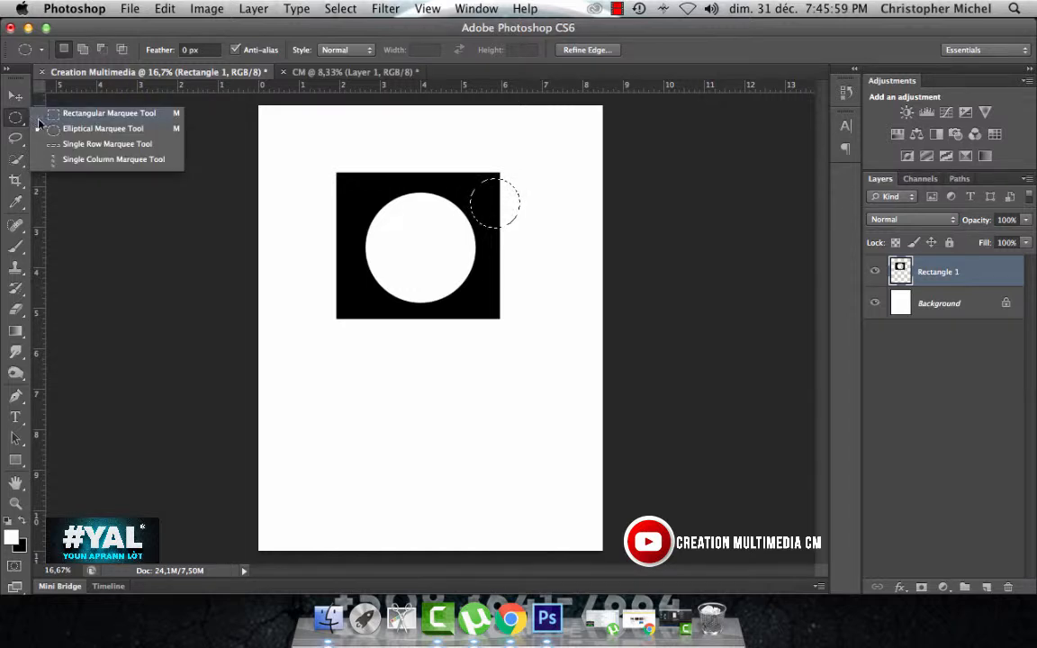
{"action": "left_click", "coordinate": [492, 212]}
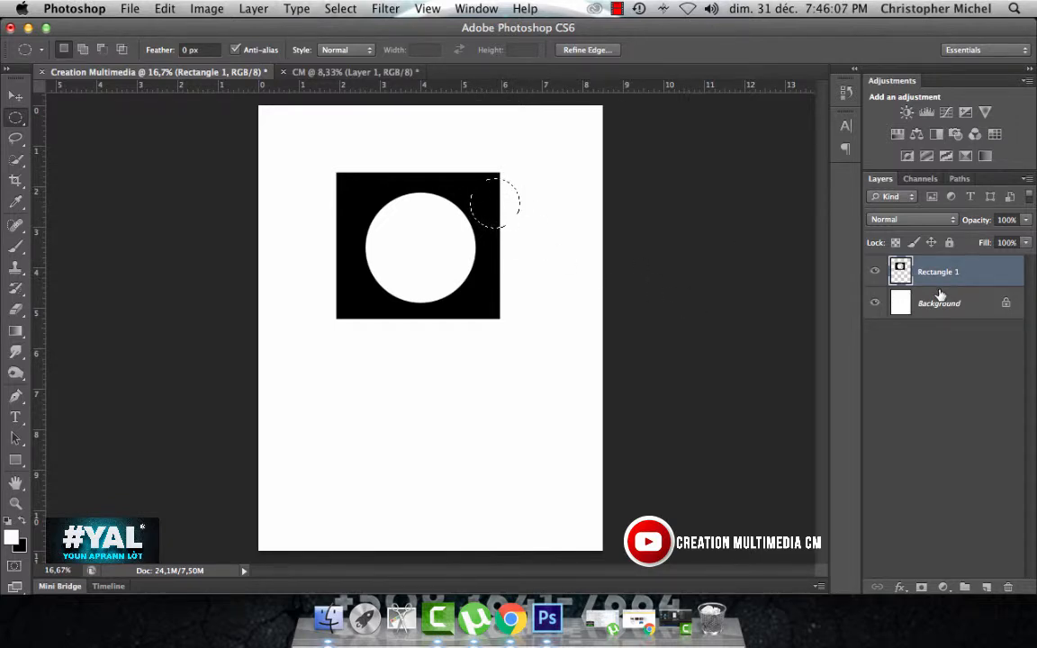
{"action": "key", "text": "Delete"}
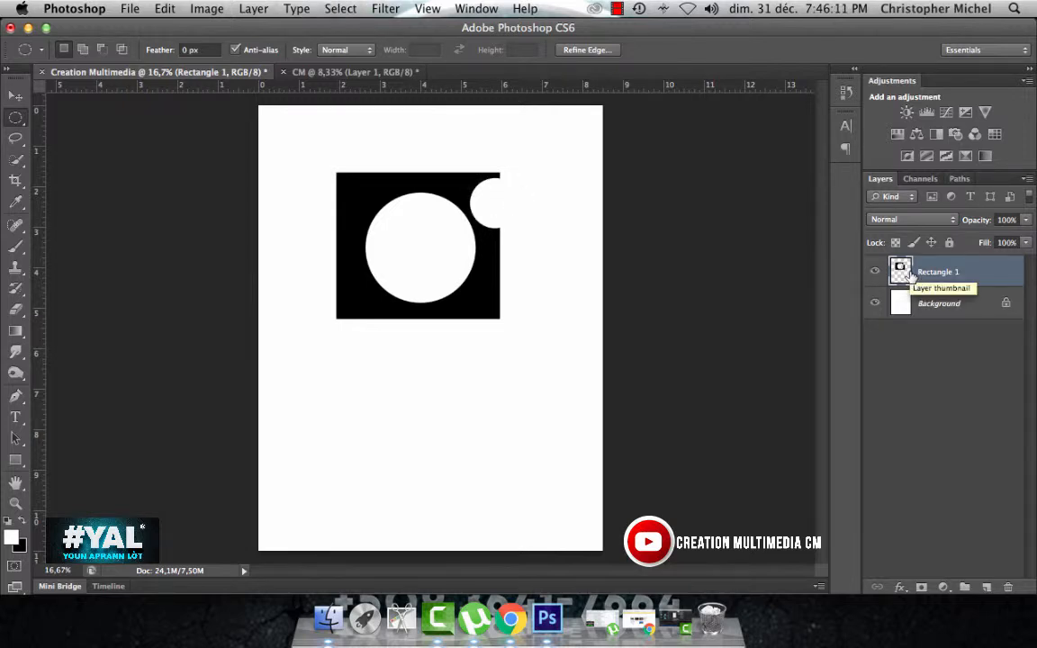
{"action": "key", "text": "super+d"}
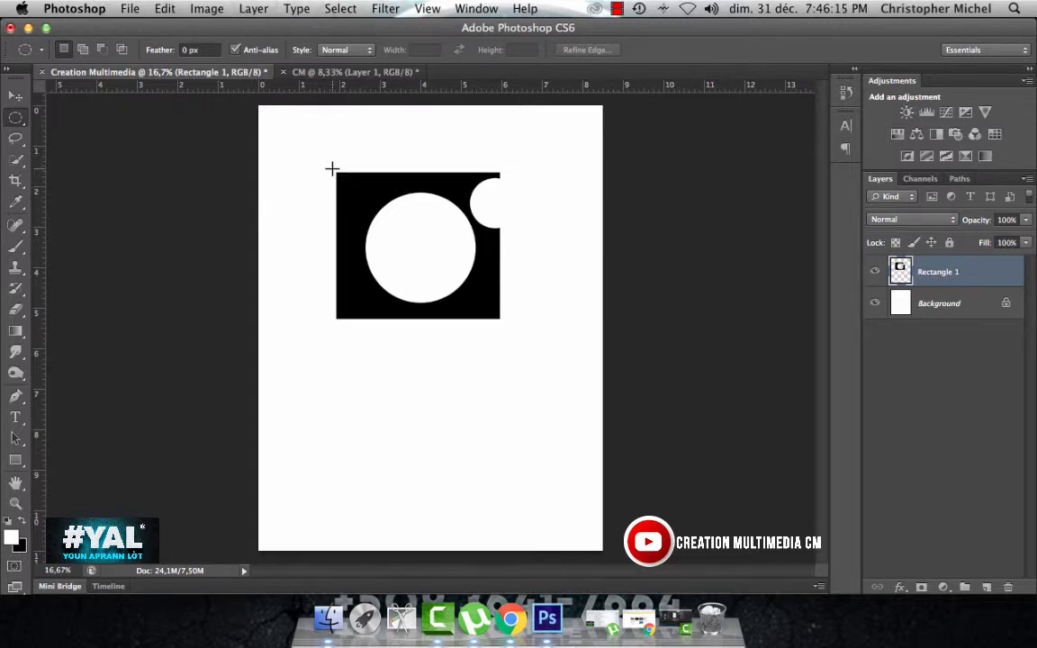
Step: Position a circular selection over the rectangle's upper-left corner and add a second overlapping circle to its right
{"action": "left_click_drag", "start_coordinate": [333, 169], "coordinate": [428, 266]}
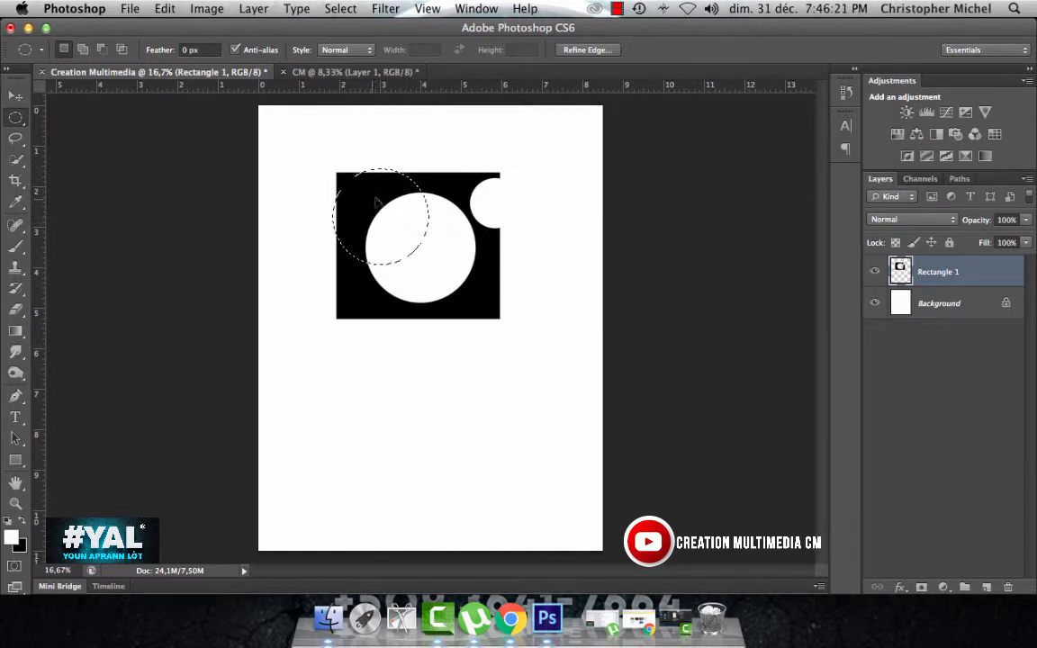
{"action": "left_click_drag", "start_coordinate": [378, 203], "coordinate": [342, 196]}
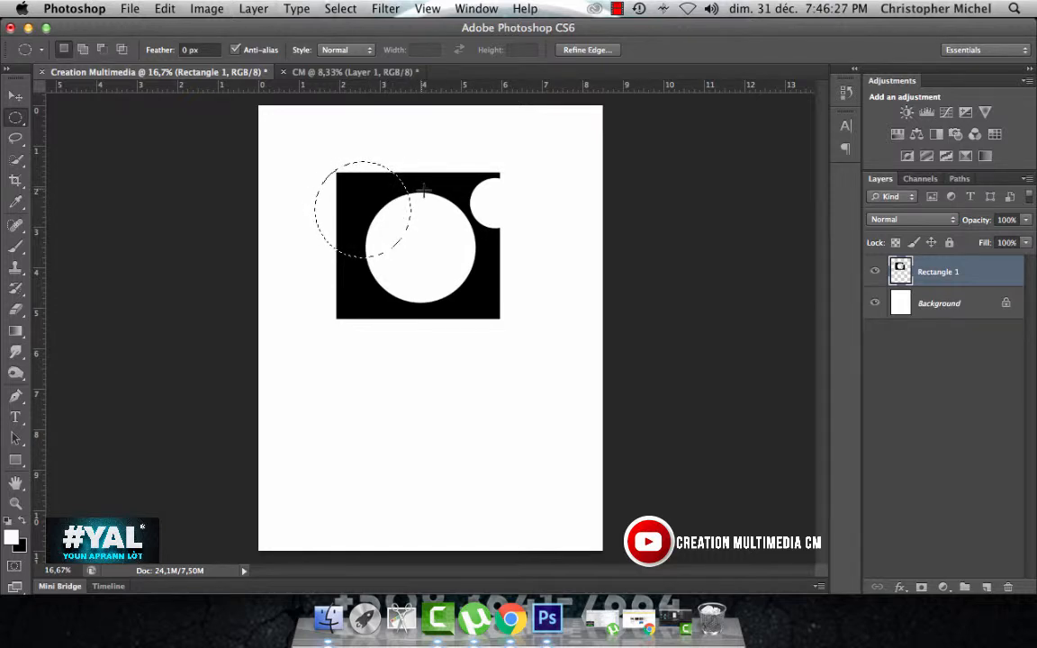
{"action": "key", "text": "shift"}
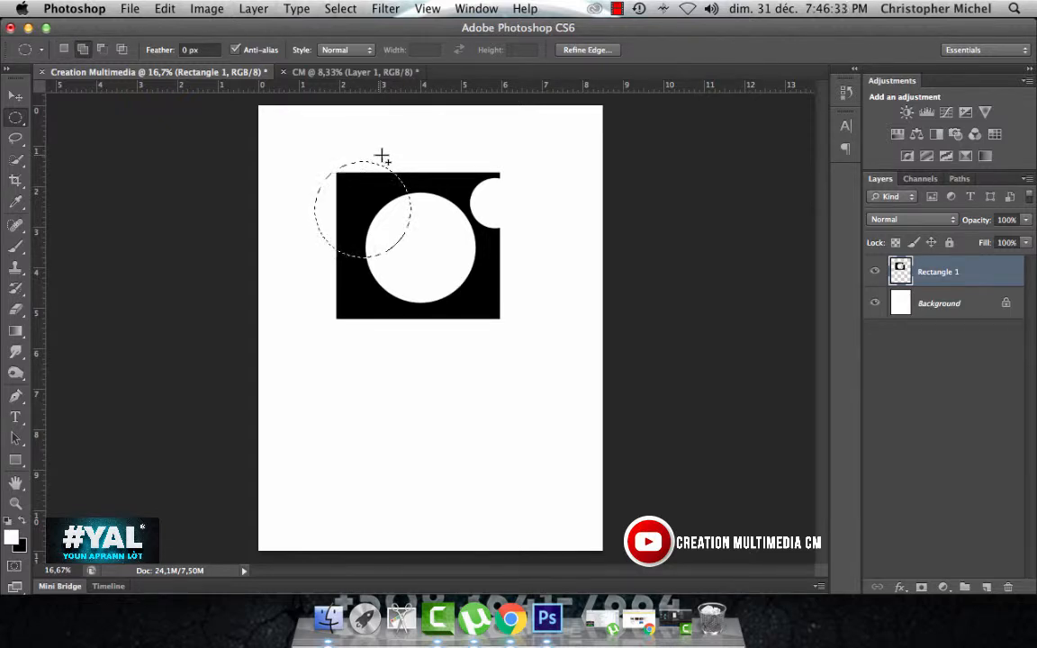
{"action": "left_click_drag", "start_coordinate": [382, 156], "coordinate": [476, 257]}
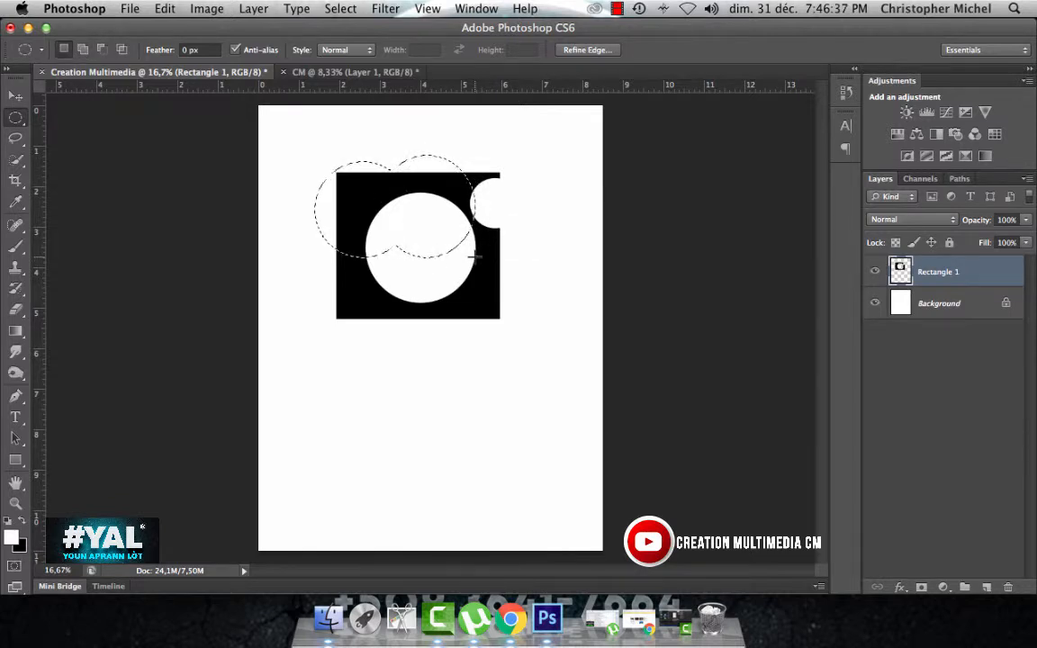
Step: Subtract two large overlapping circles from the combined selection, leaving thin curved areas along the rectangle's upper edge
{"action": "key", "text": "alt"}
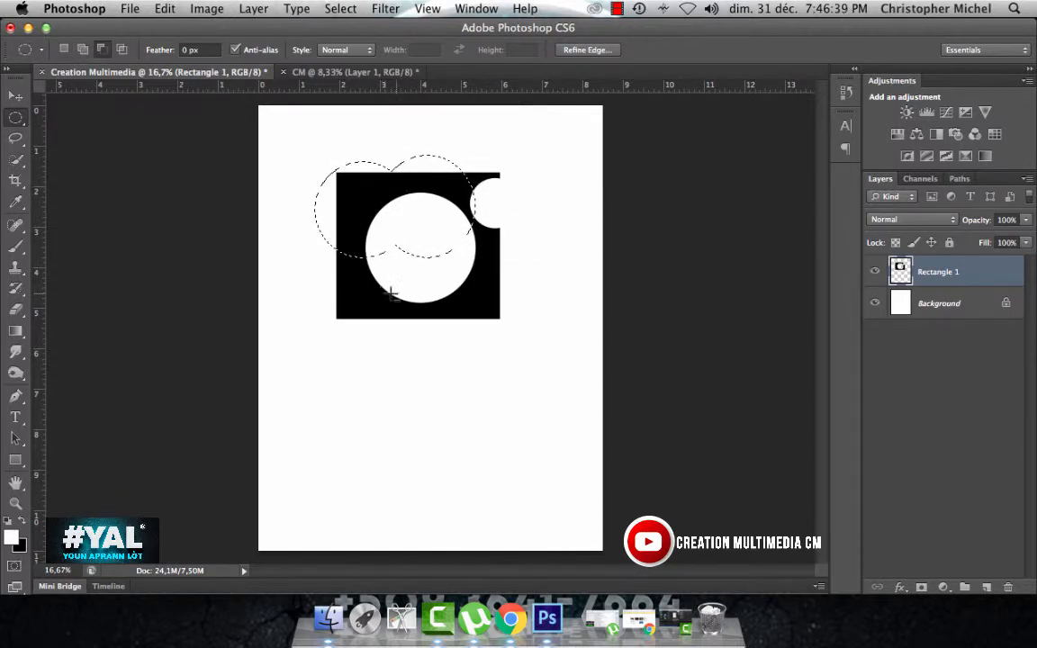
{"action": "left_click_drag", "start_coordinate": [420, 306], "coordinate": [300, 181]}
{"action": "key", "text": "alt"}
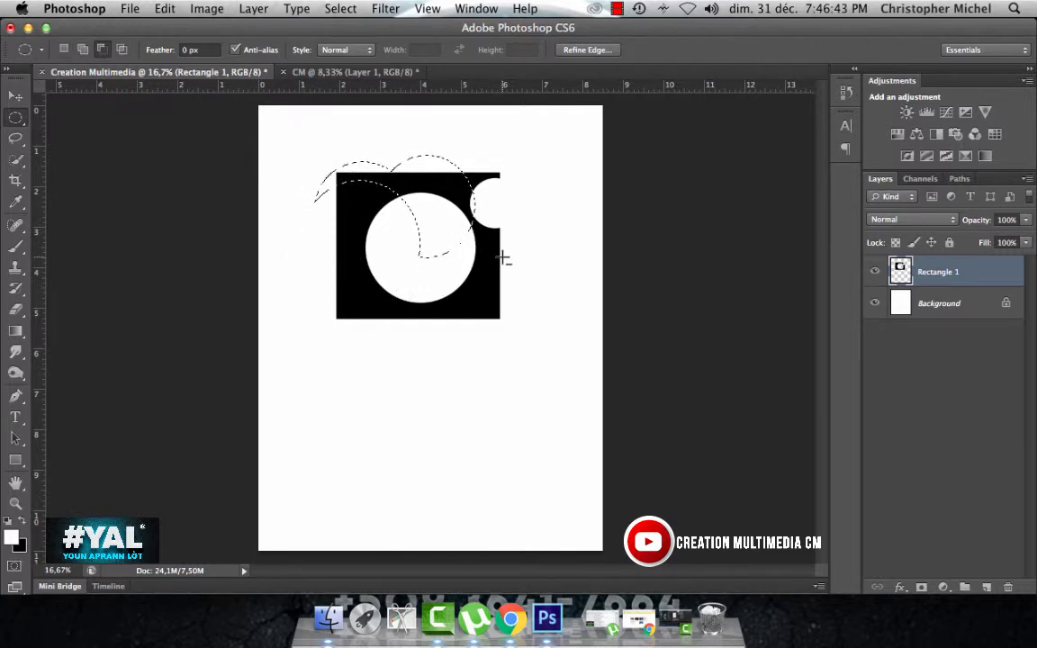
{"action": "left_click_drag", "start_coordinate": [503, 256], "coordinate": [360, 139]}
{"action": "key", "text": "space"}
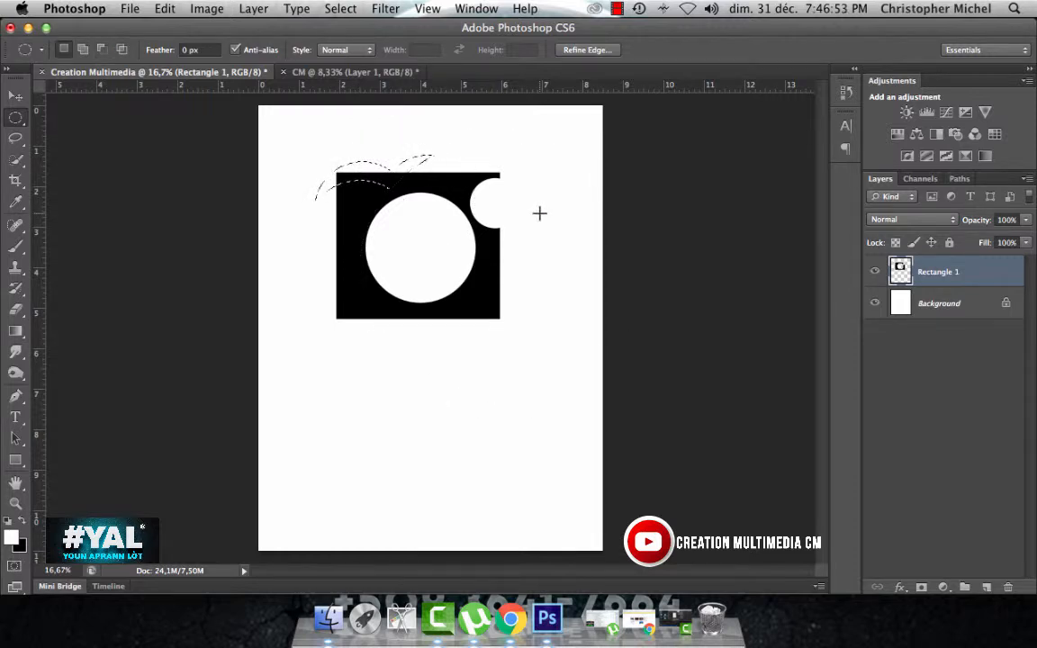
Step: Clear the selected curved areas from the black rectangle's upper edge and deselect
{"action": "key", "text": "Delete"}
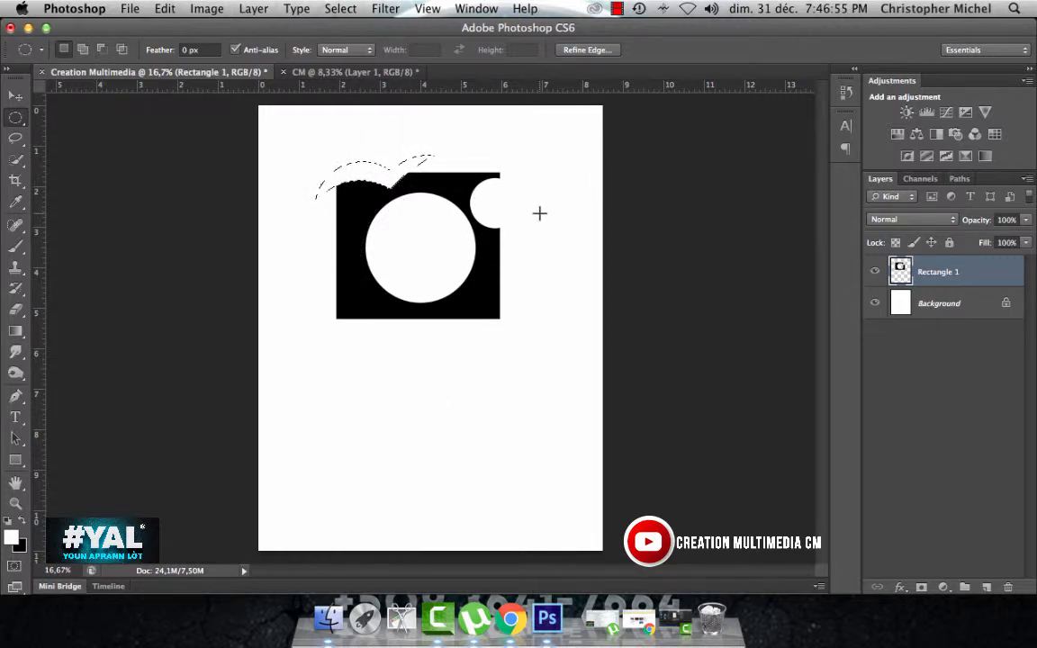
{"action": "key", "text": "super+d"}
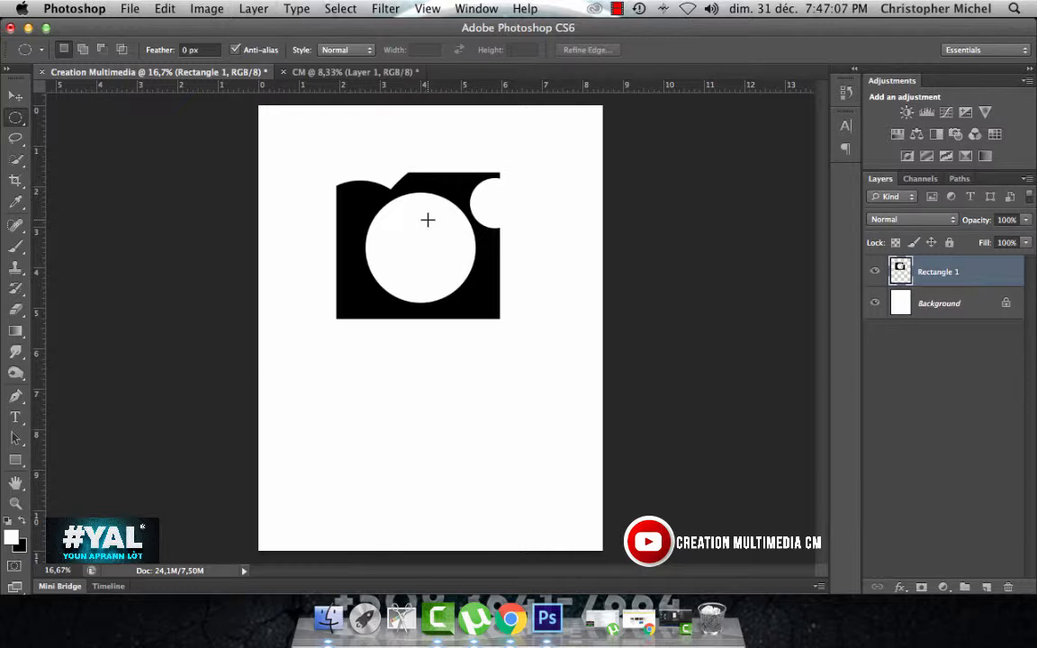
Step: Try clearing inside and then outside a small circular selection near the shape's upper-left corner, undoing each clear, and deselect
{"action": "left_click_drag", "start_coordinate": [321, 214], "coordinate": [361, 213]}
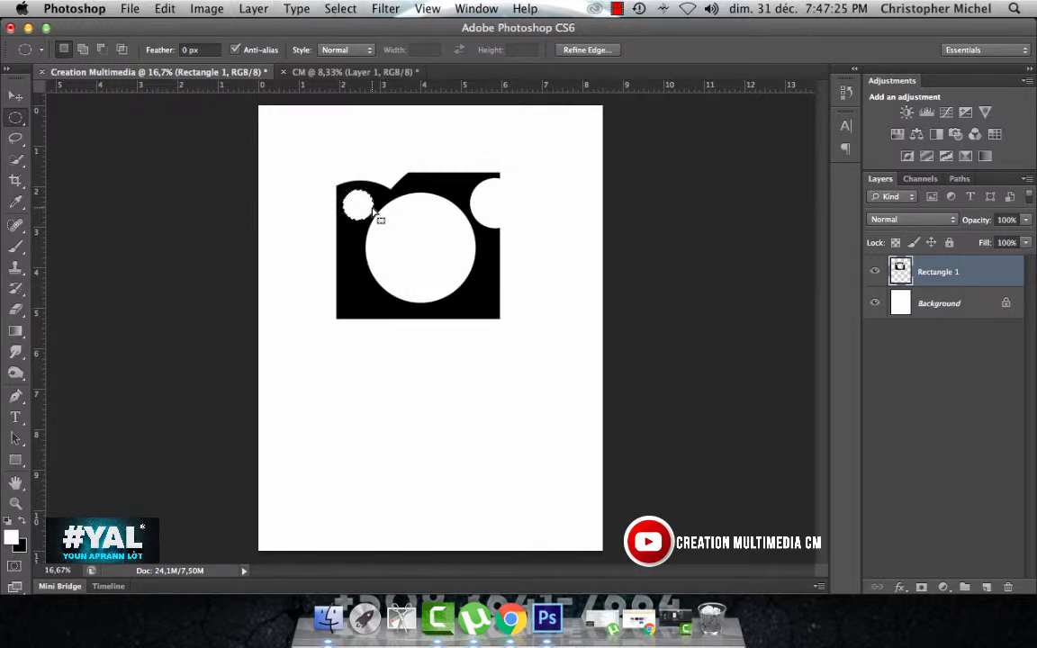
{"action": "key", "text": "super+z"}
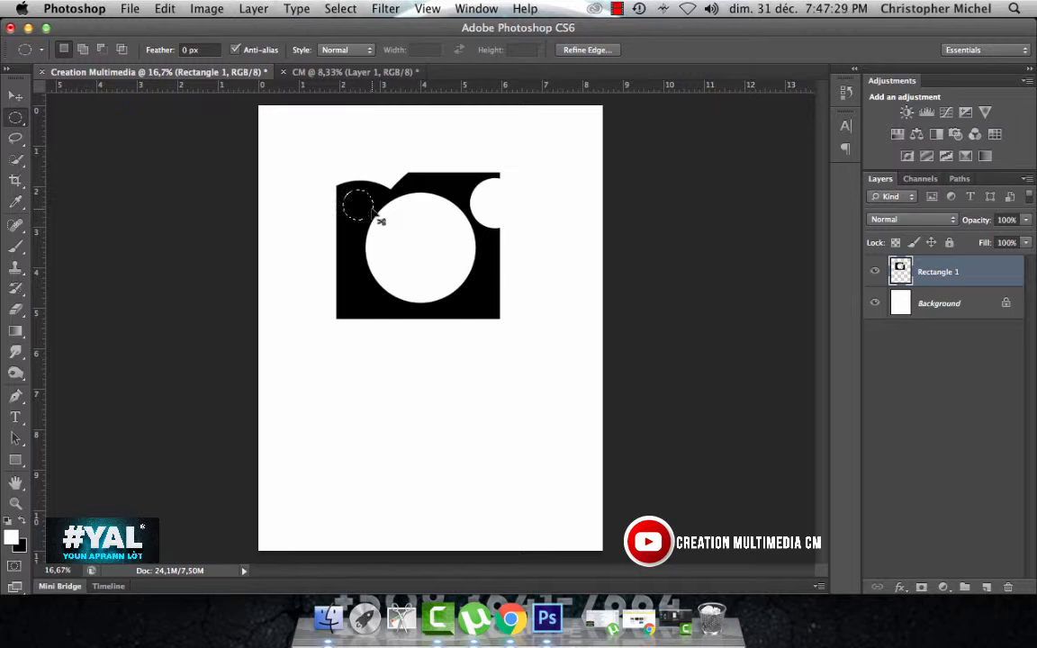
{"action": "key", "text": "super+shift+i"}
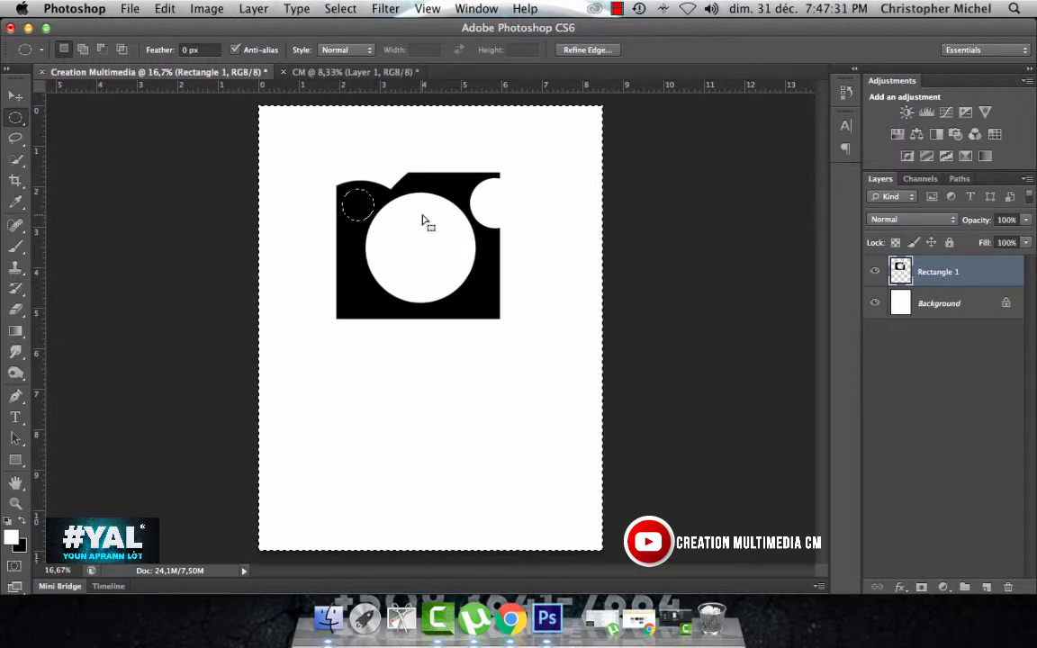
{"action": "key", "text": "Delete"}
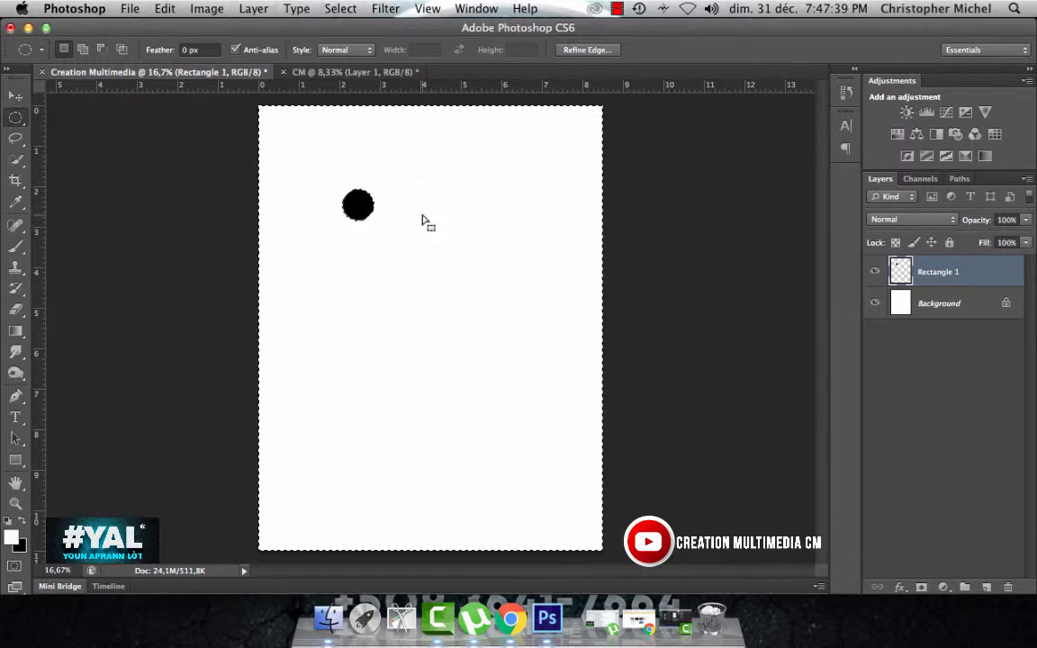
{"action": "key", "text": "super+z"}
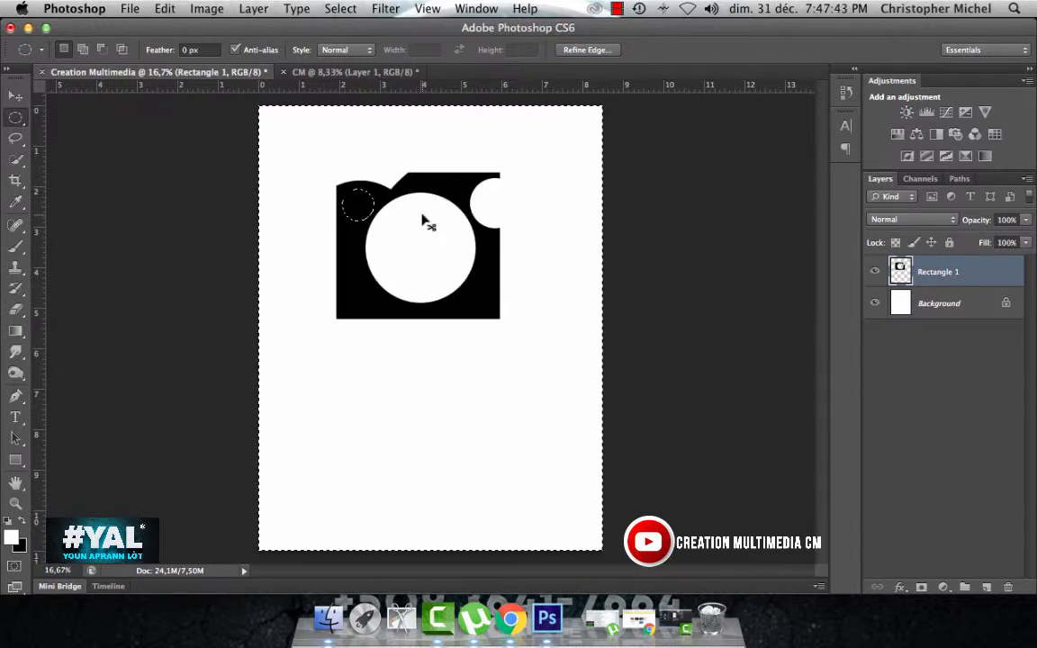
{"action": "key", "text": "super+d"}
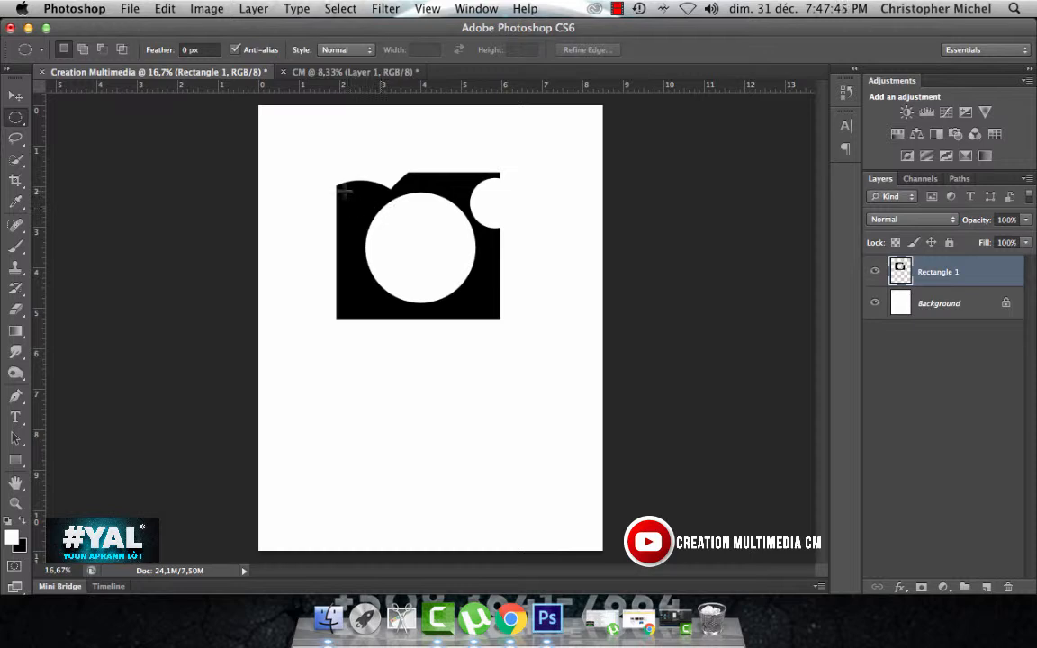
Step: Draw a small circular selection near the black shape's upper-left corner, invert it to clear everything outside the circle, and deselect
{"action": "left_click_drag", "start_coordinate": [343, 191], "coordinate": [379, 219]}
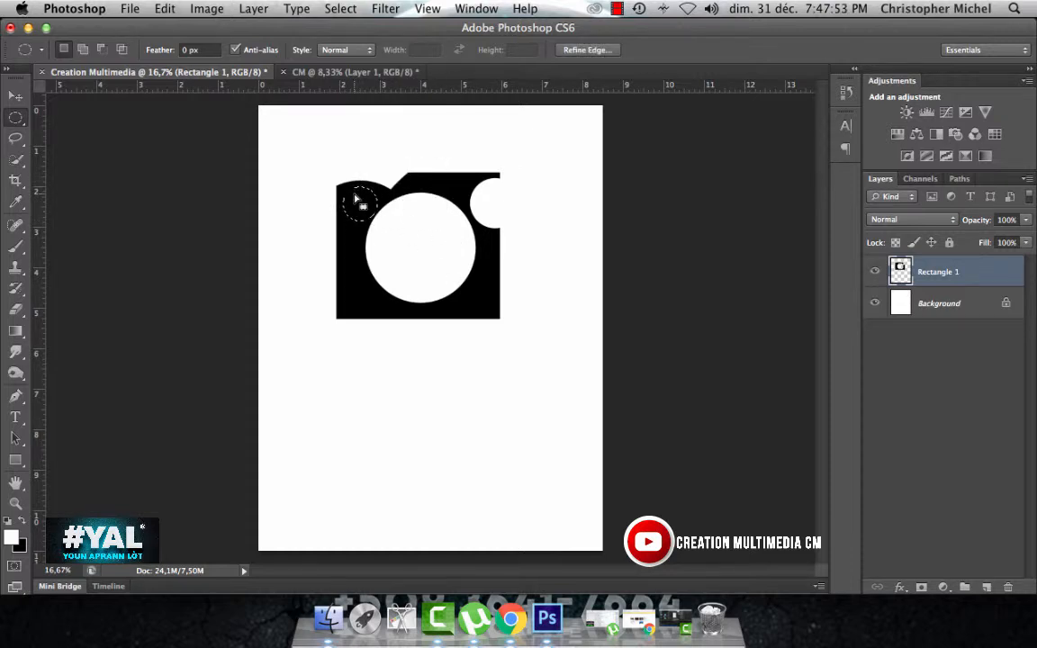
{"action": "key", "text": "Delete"}
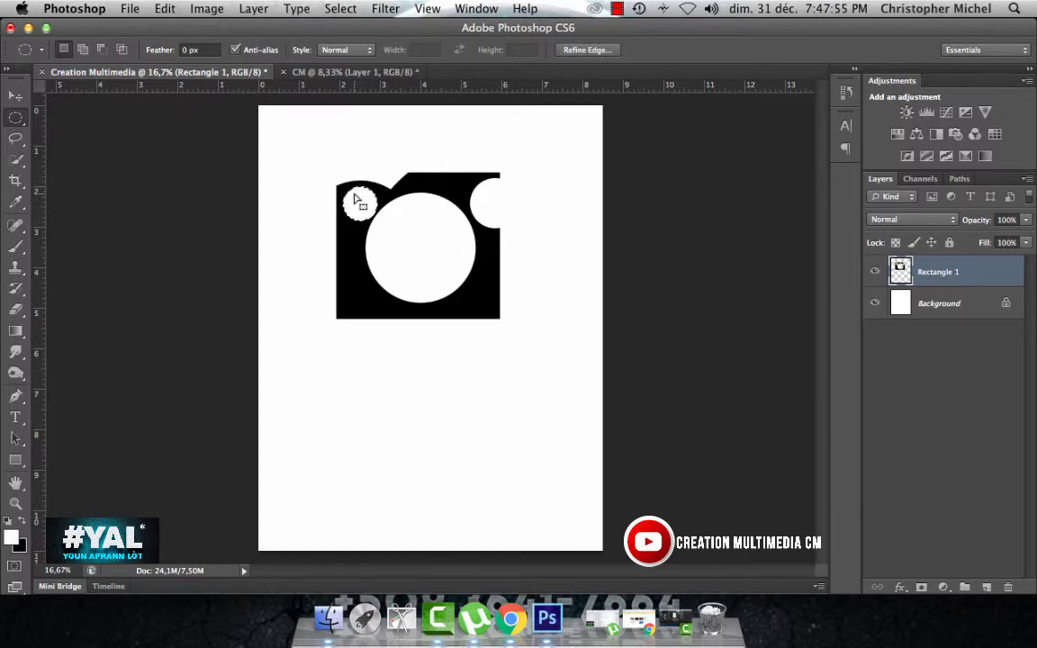
{"action": "left_click", "coordinate": [341, 9]}
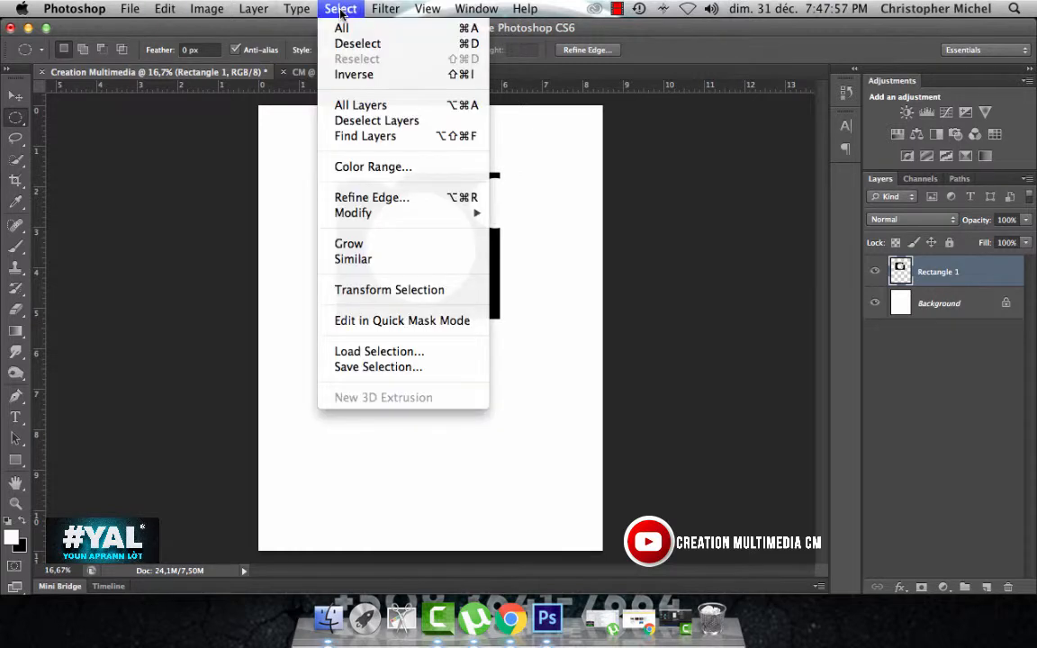
{"action": "left_click", "coordinate": [348, 78]}
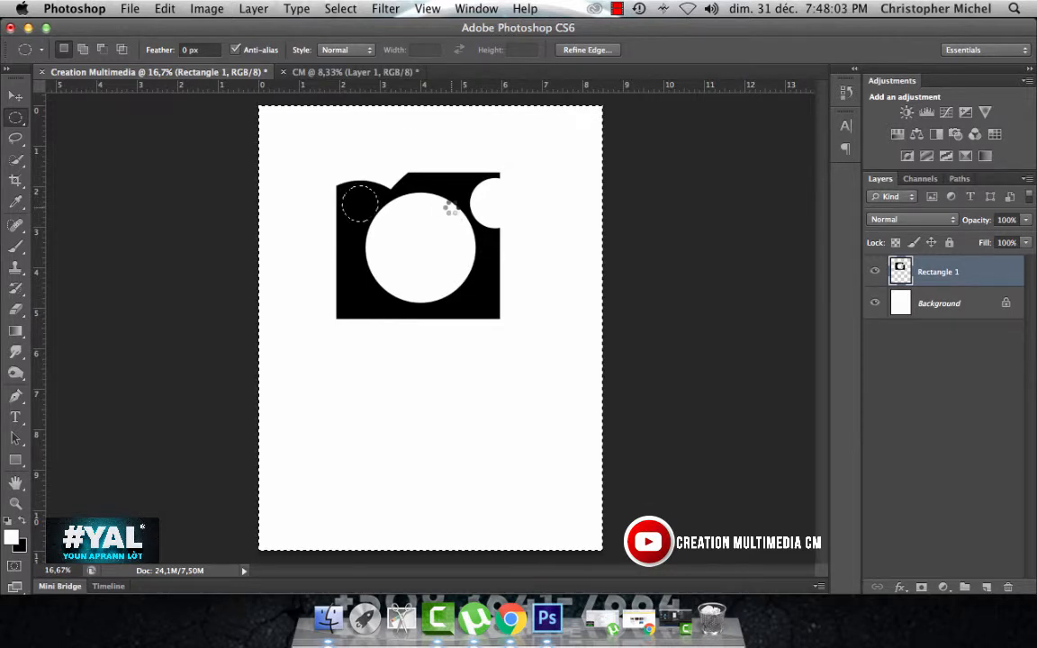
{"action": "key", "text": "Delete"}
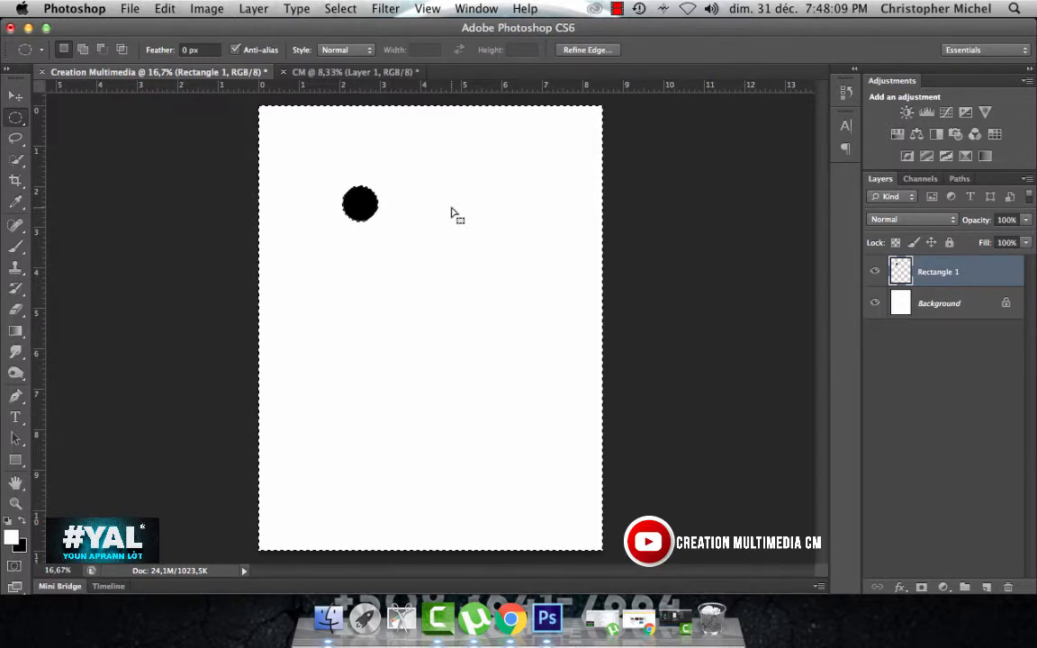
{"action": "key", "text": "super+d"}
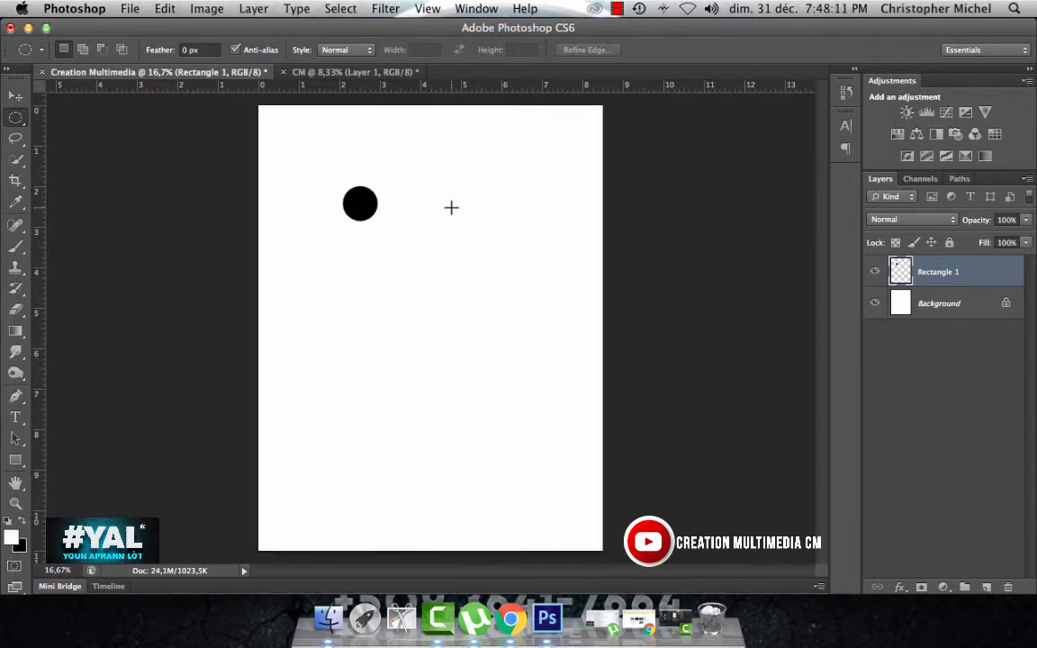